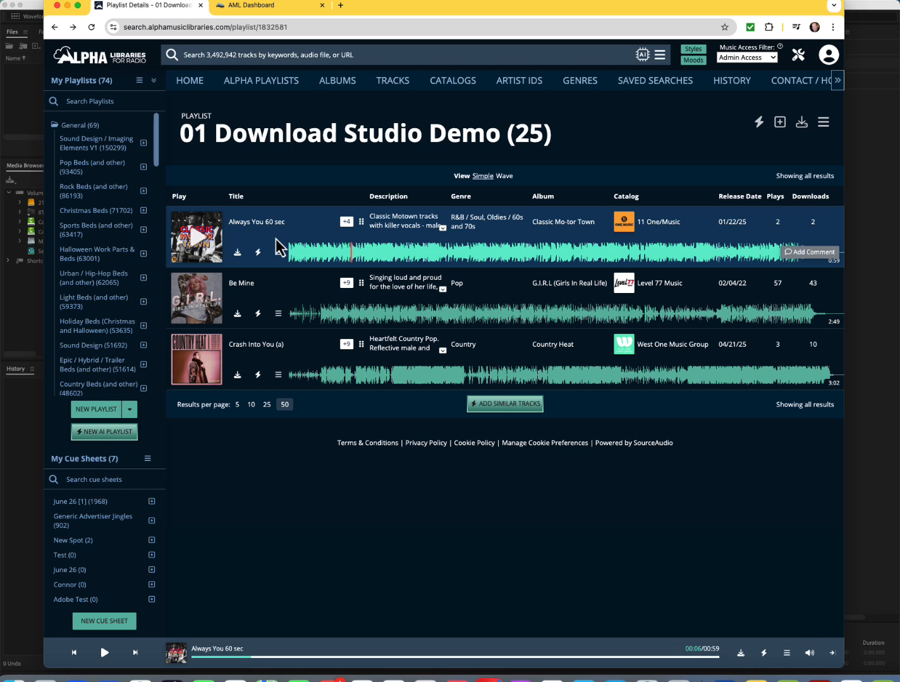
# Play a short excerpt of the playlist track Always You 60 sec near its beginning, and pause it
pyautogui.click(292, 252)
pyautogui.click(197, 239)
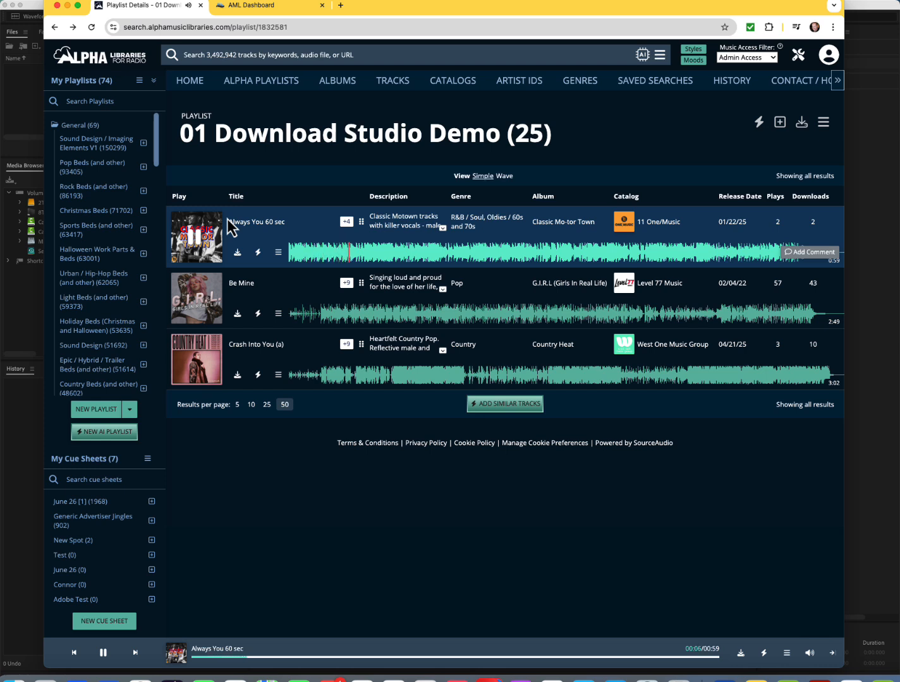
pyautogui.click(197, 238)
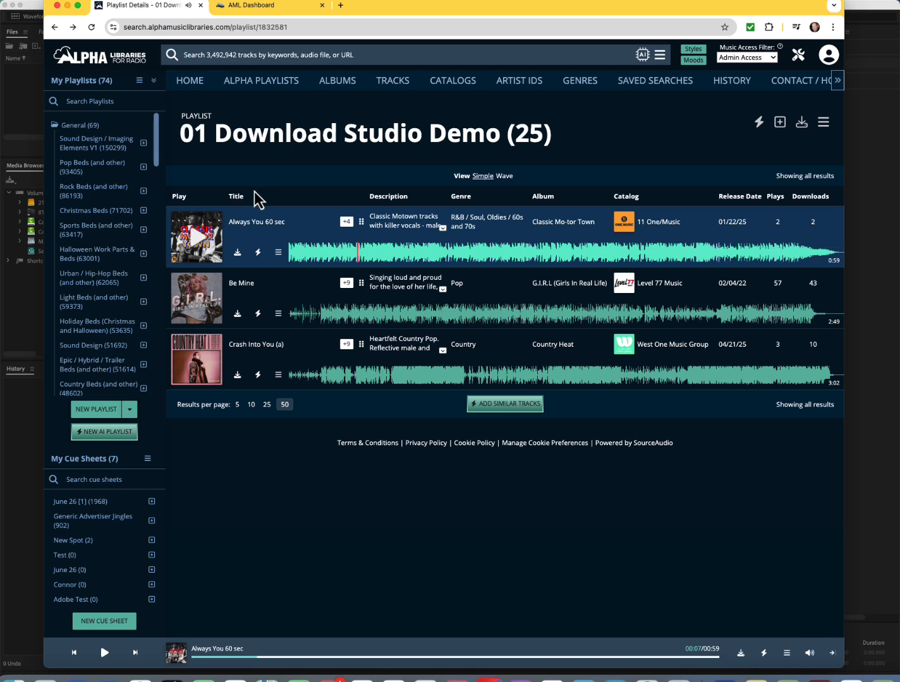
# Open Always You 60 sec in the Download Studio for stems, cut-downs and transcoding, and keep WAV as the download format
pyautogui.click(238, 253)
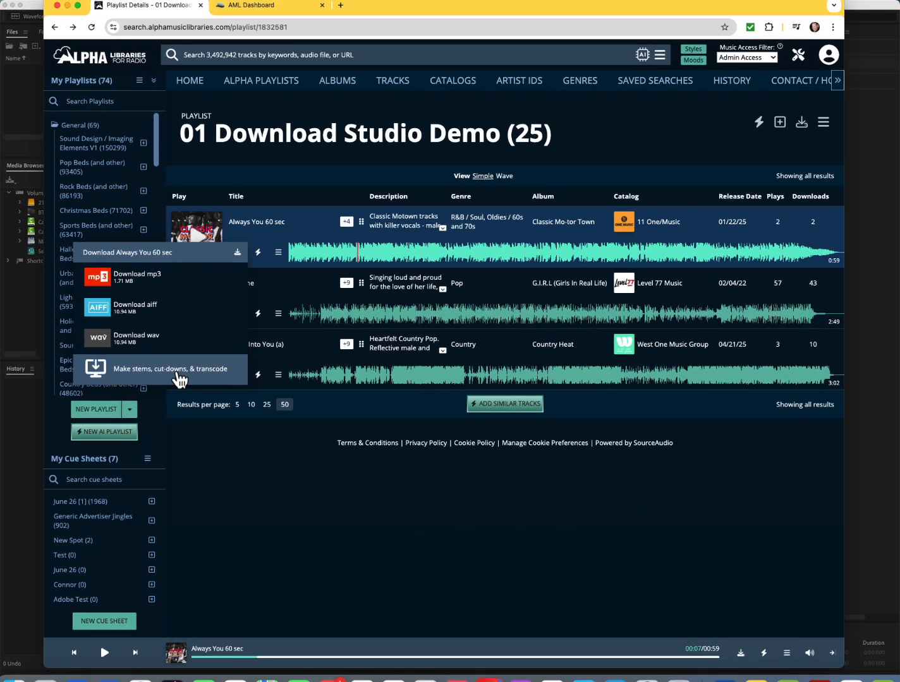
pyautogui.click(409, 374)
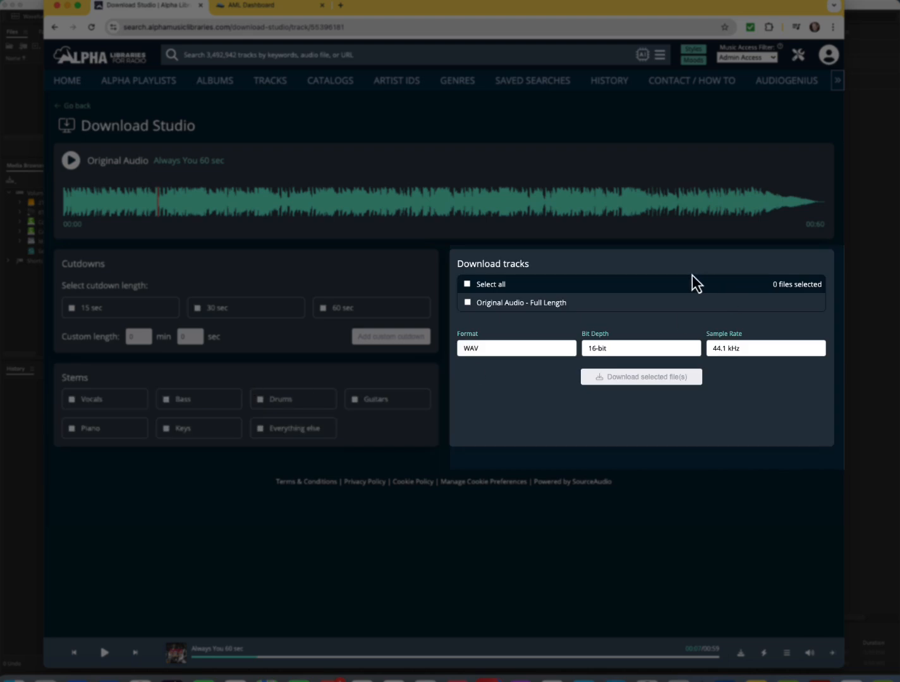
pyautogui.click(513, 350)
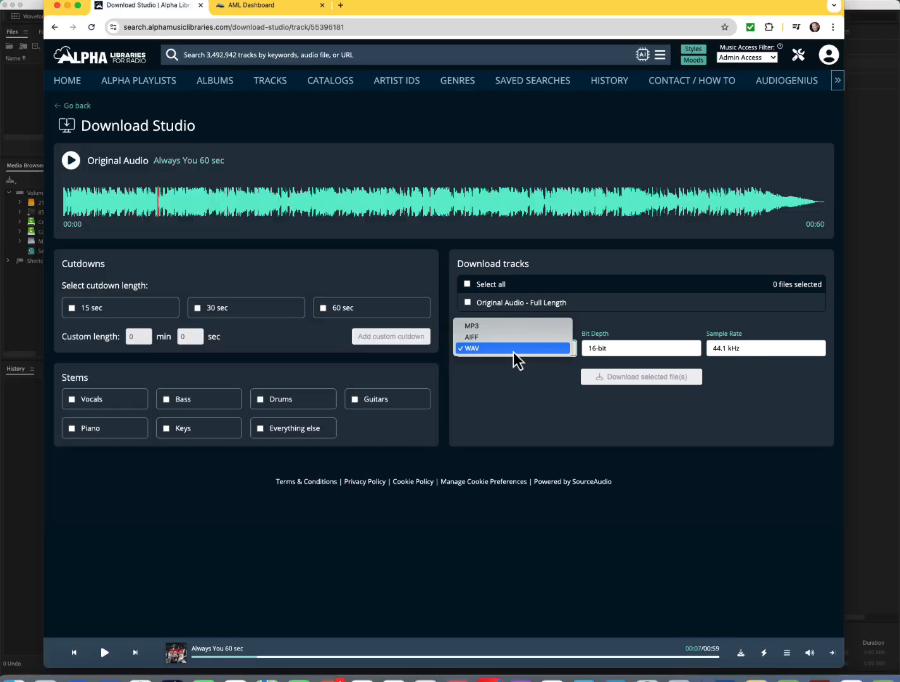
pyautogui.click(513, 353)
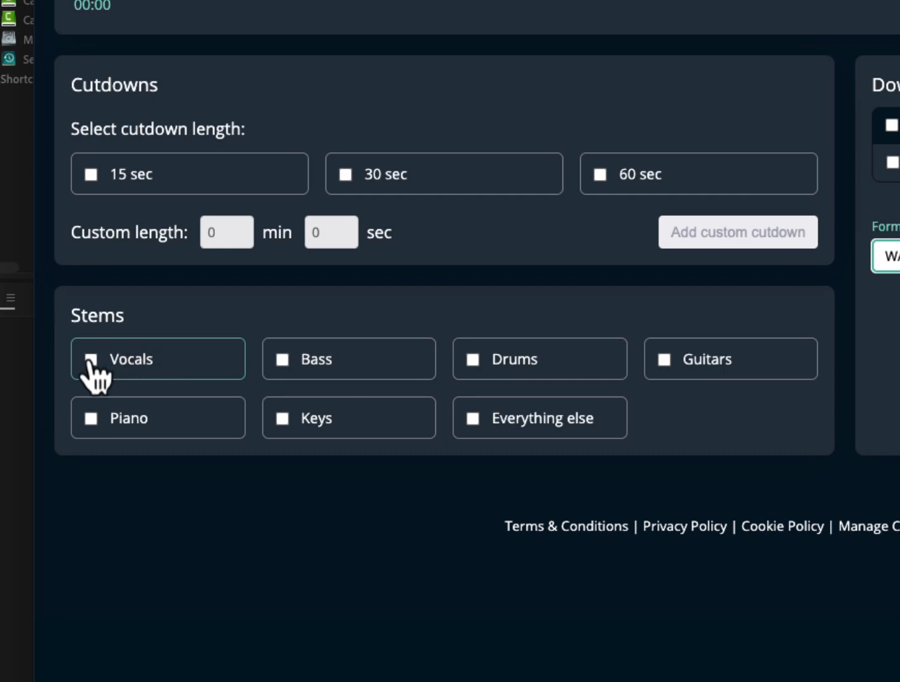
# Add the Vocals and Instrumental stems, and download the full-length instrumental as 16-bit WAV into the Download Studio Test folder
pyautogui.click(92, 359)
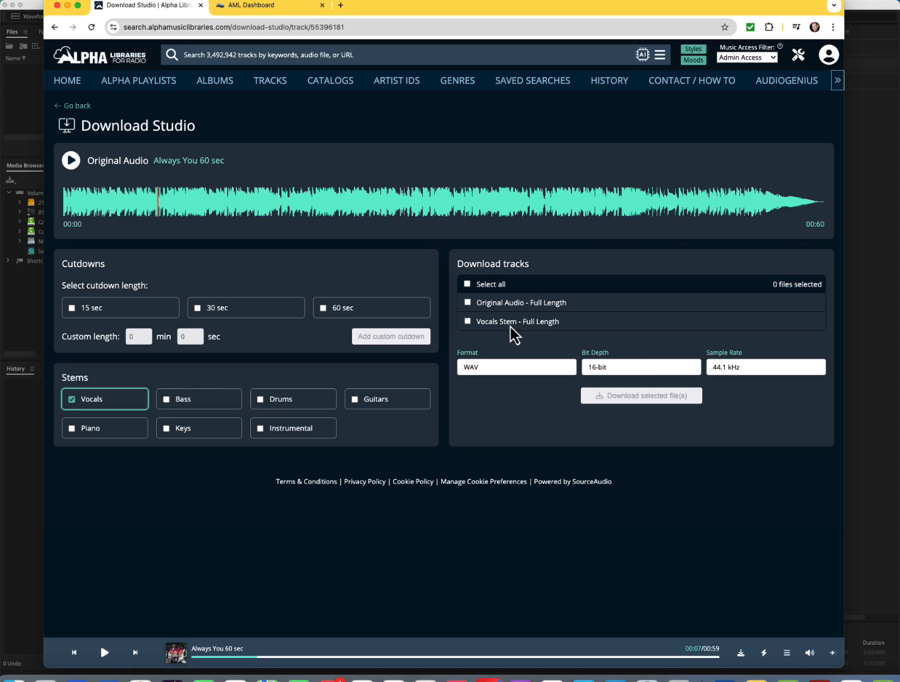
pyautogui.click(260, 431)
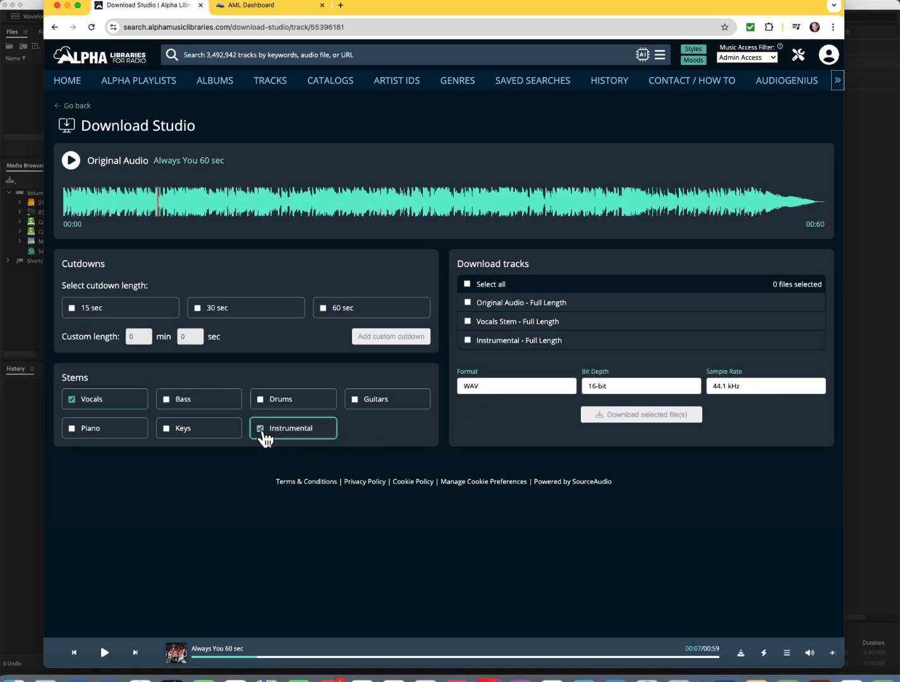
pyautogui.click(467, 340)
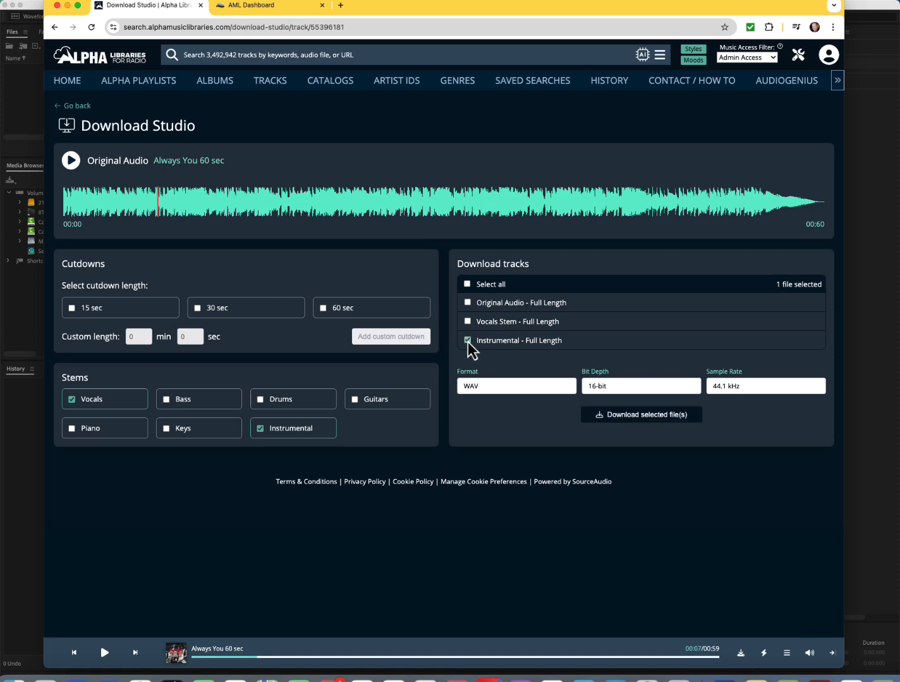
pyautogui.click(656, 415)
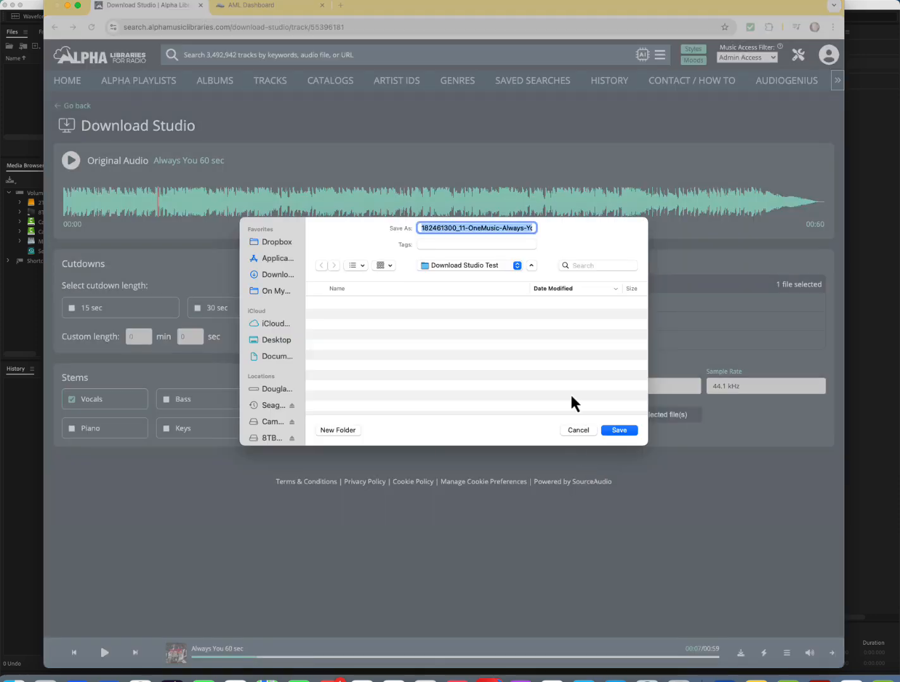
pyautogui.click(618, 431)
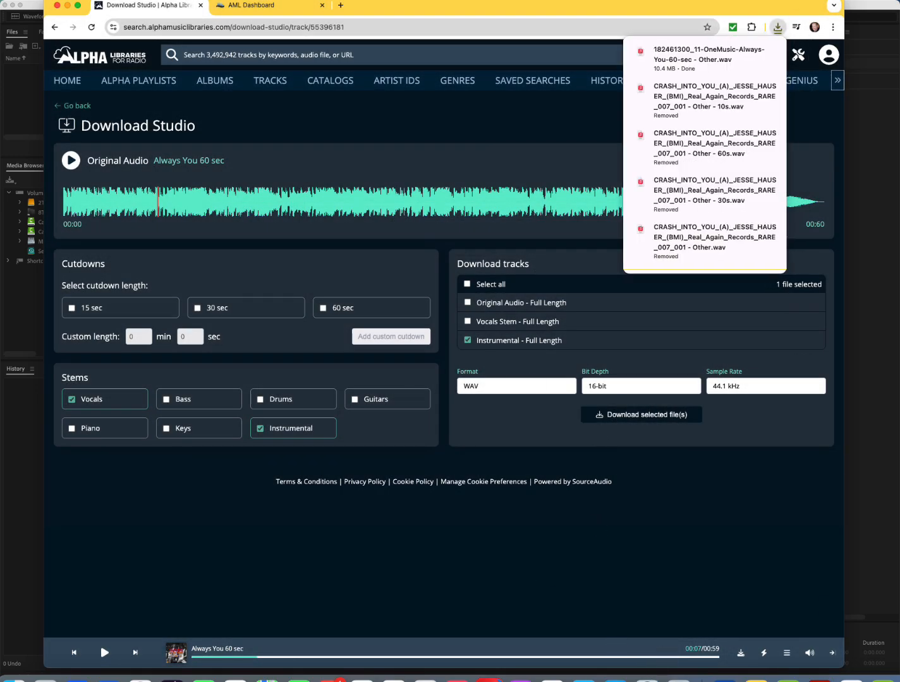
# Switch to Adobe Audition, open 182461300_11-OneMusic-Always-You-60-sec - Other.wav and play its first seconds
pyautogui.click(30, 466)
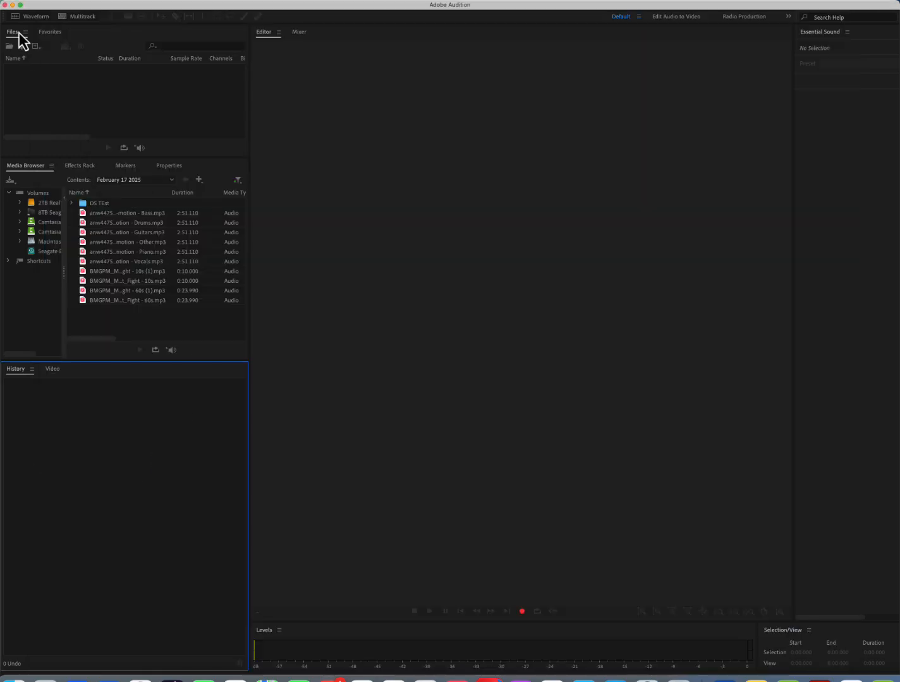
pyautogui.click(7, 2)
pyautogui.click(20, 13)
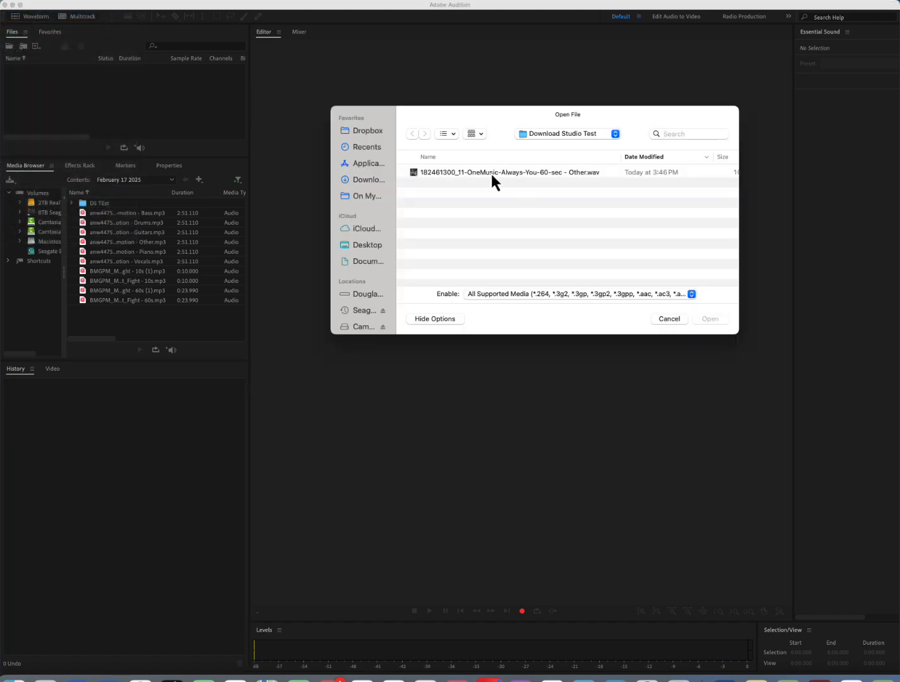
pyautogui.doubleClick(490, 172)
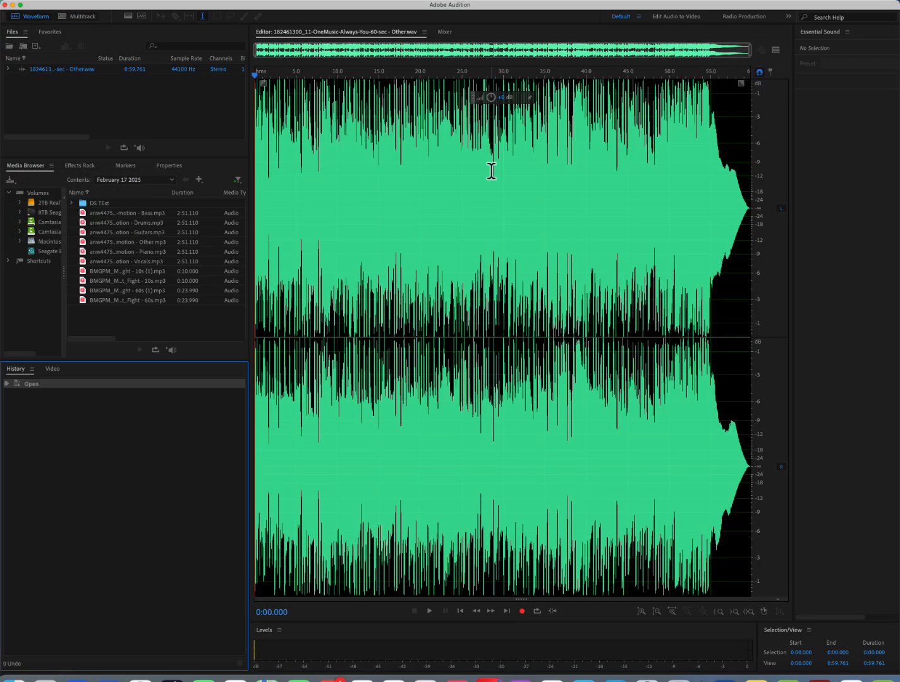
pyautogui.press('space')
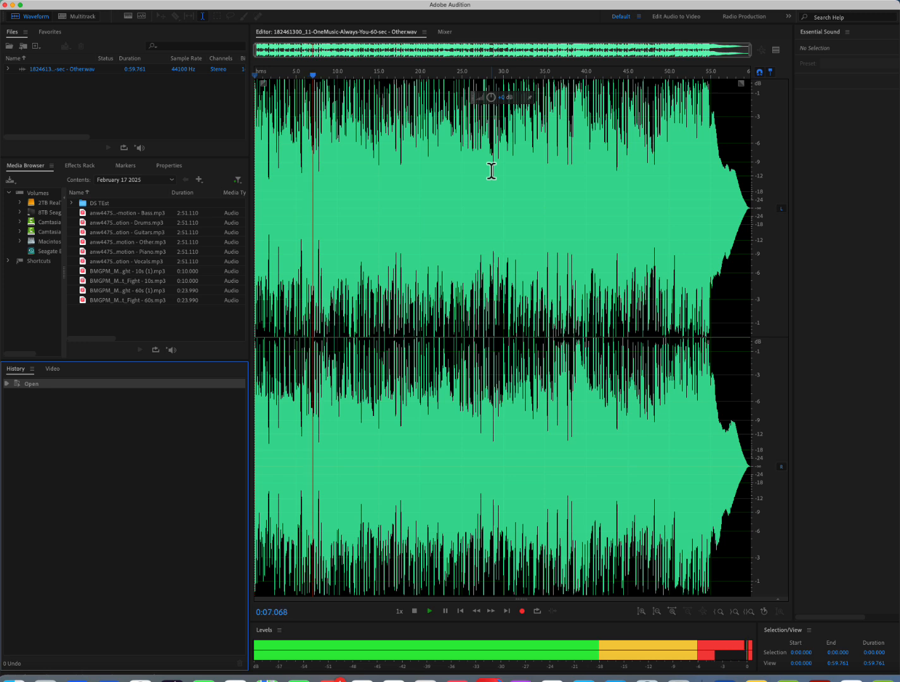
pyautogui.press('space')
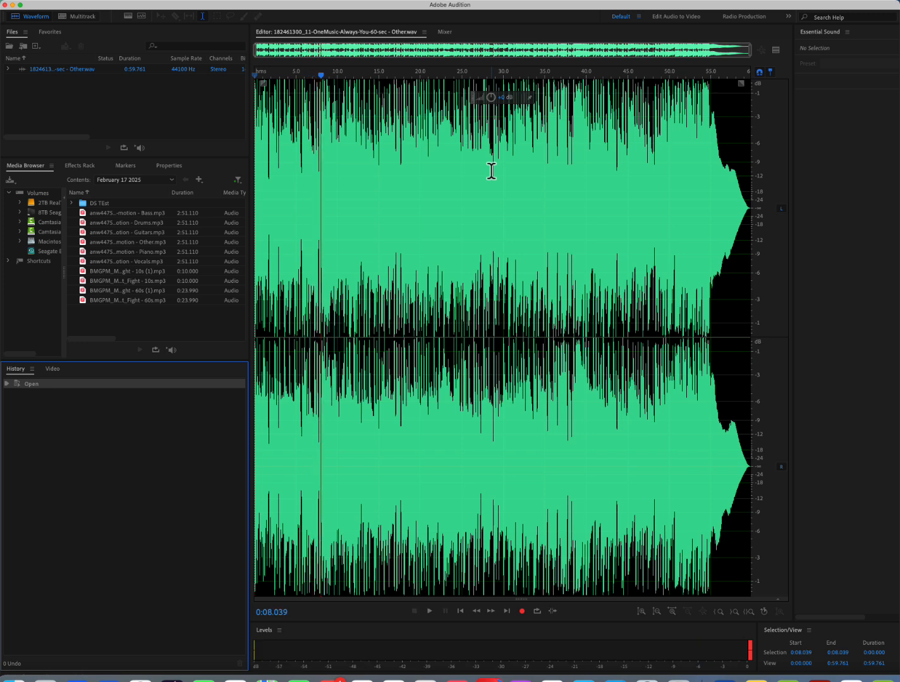
# Switch back to the browser, return to the playlist and open the track Be Mine in the Download Studio
pyautogui.press('super+Tab')
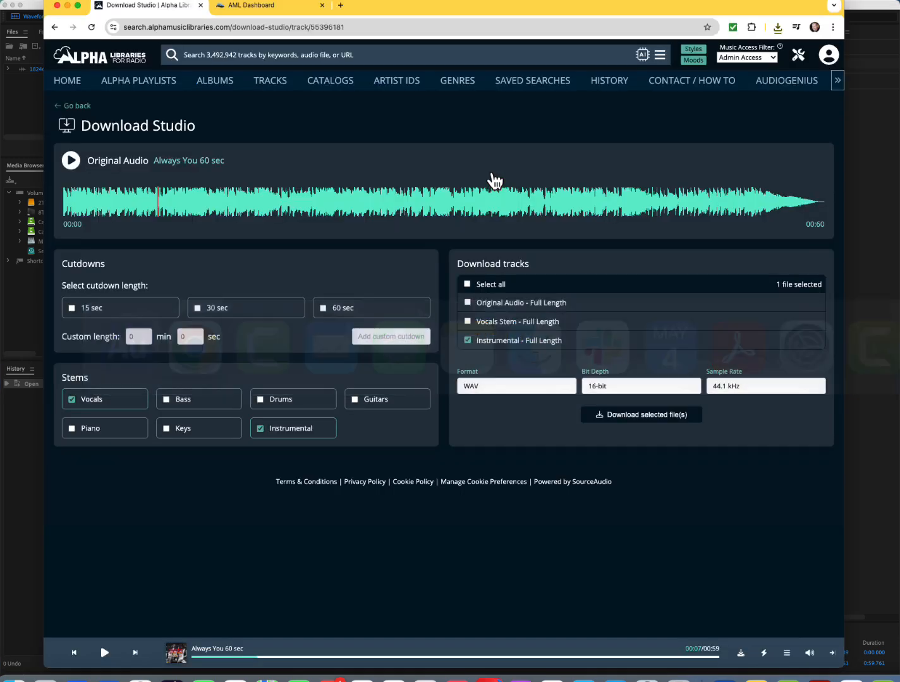
pyautogui.click(54, 29)
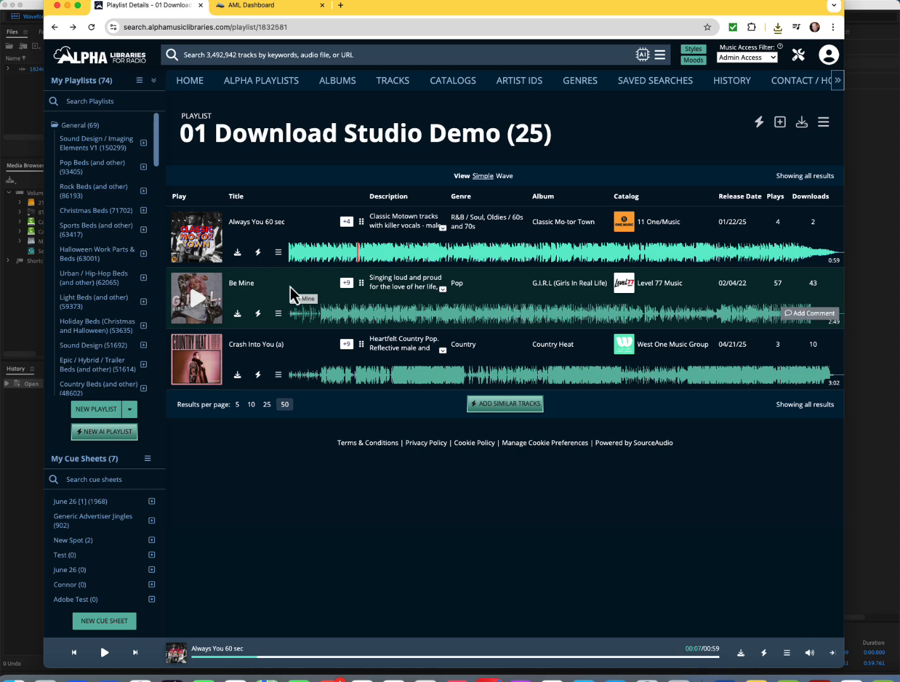
pyautogui.click(237, 313)
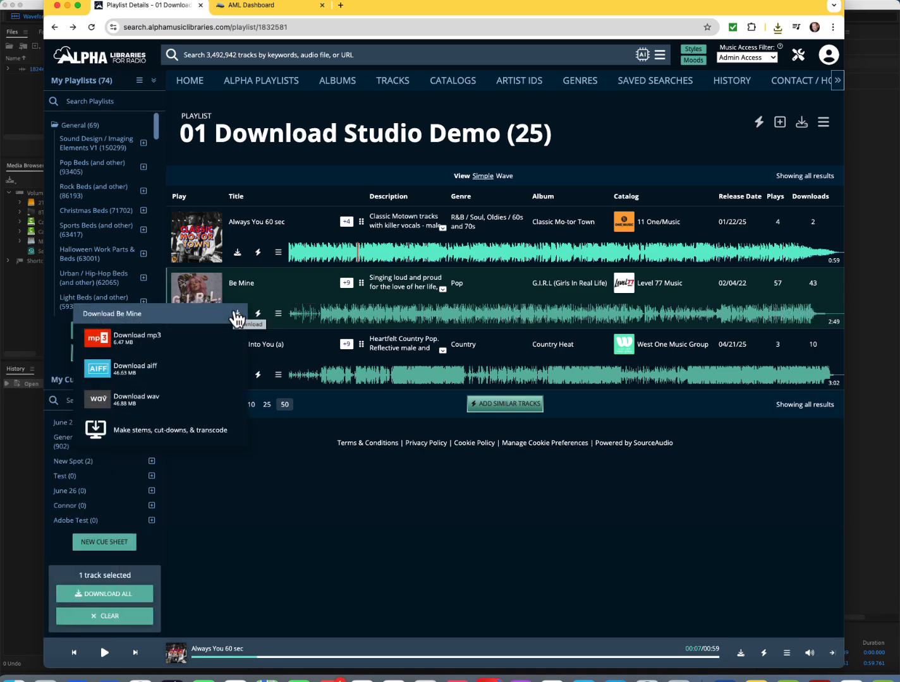
pyautogui.click(178, 444)
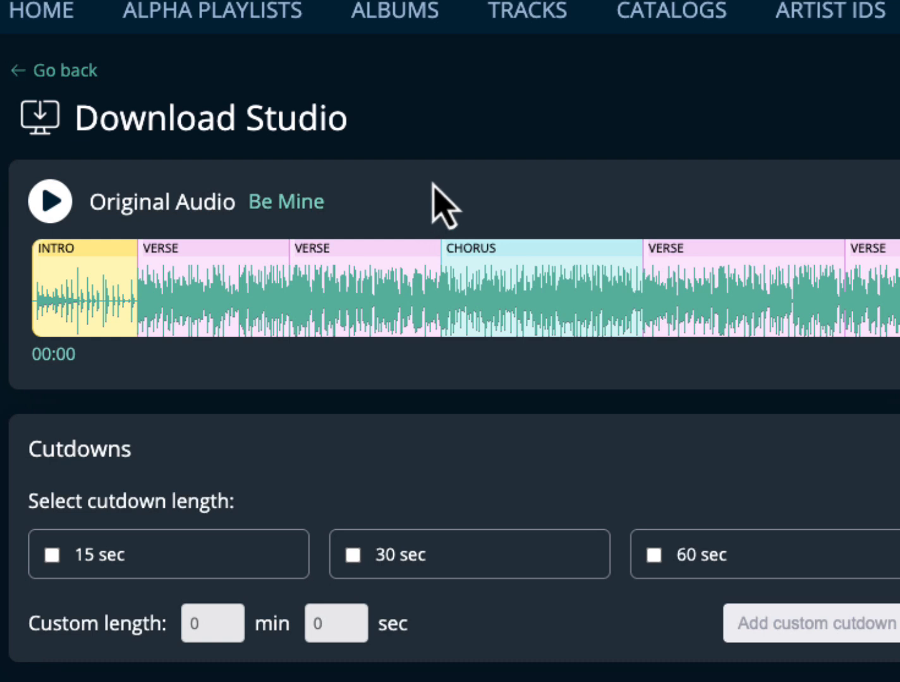
# Play the start of Be Mine's intro and part of its first verse, and pause it
pyautogui.click(51, 202)
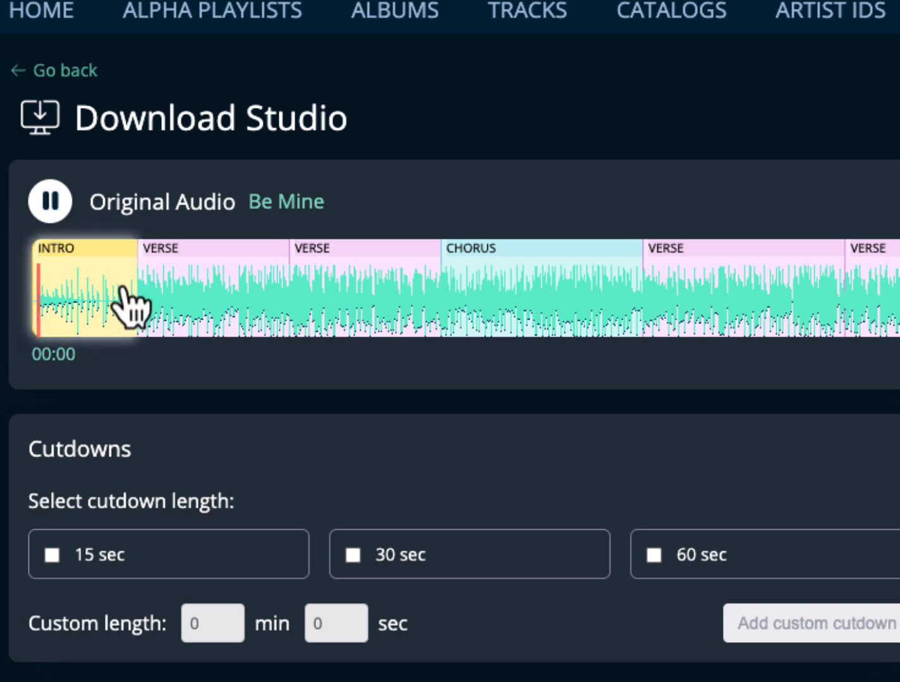
pyautogui.click(145, 314)
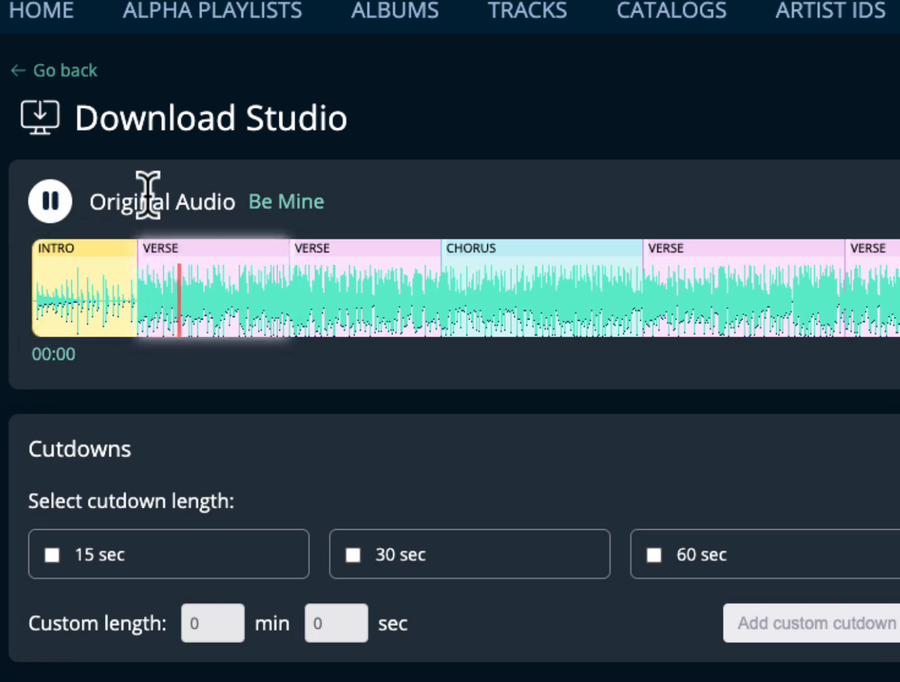
pyautogui.click(52, 218)
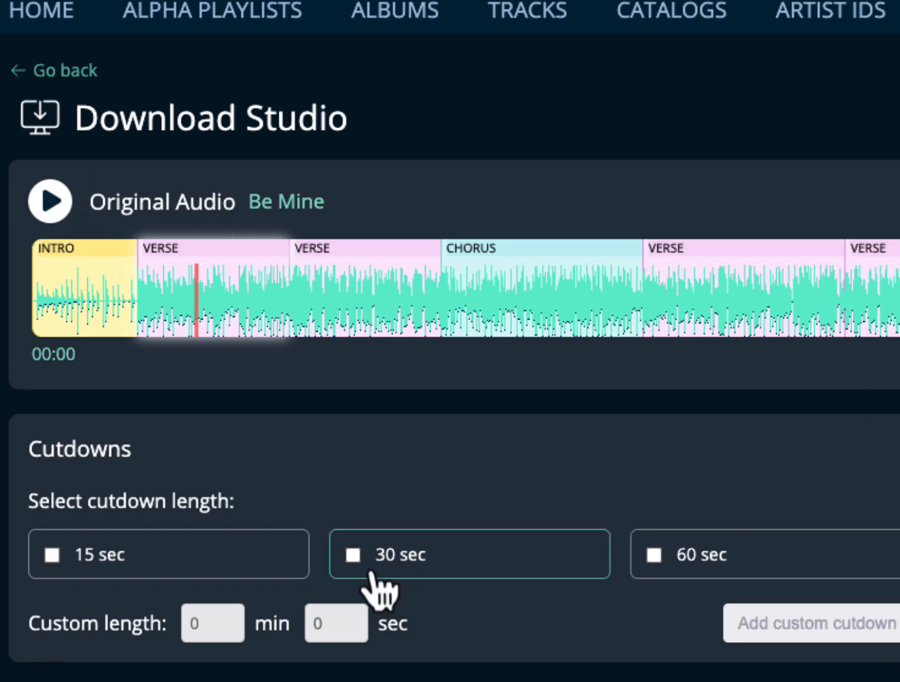
# Add a 30 sec cutdown with Vocals and Instrumental stems, and download the Instrumental - 30s version as 16-bit WAV
pyautogui.click(352, 556)
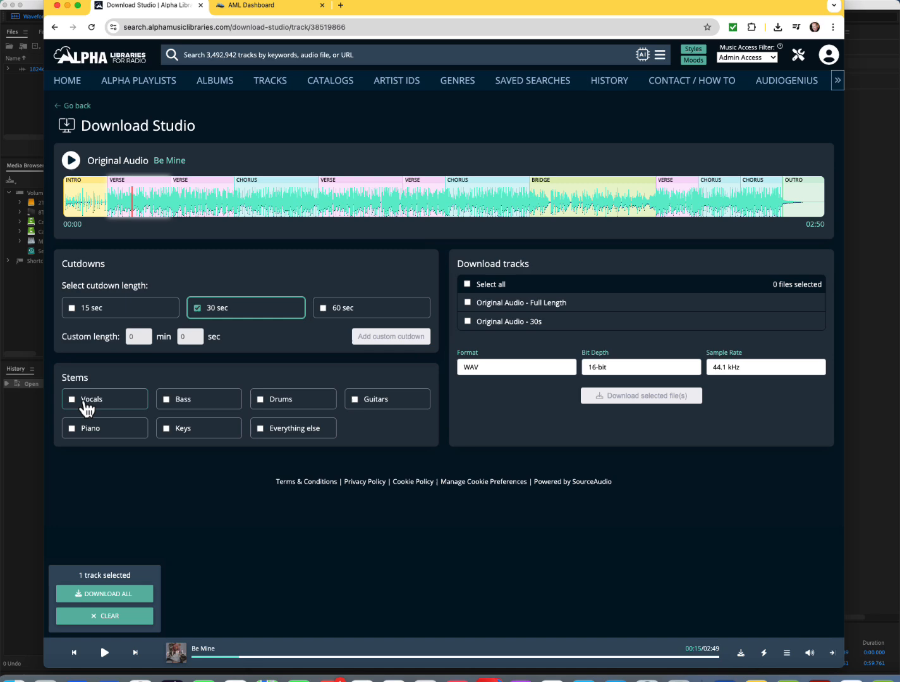
pyautogui.click(87, 408)
pyautogui.click(262, 434)
pyautogui.click(261, 431)
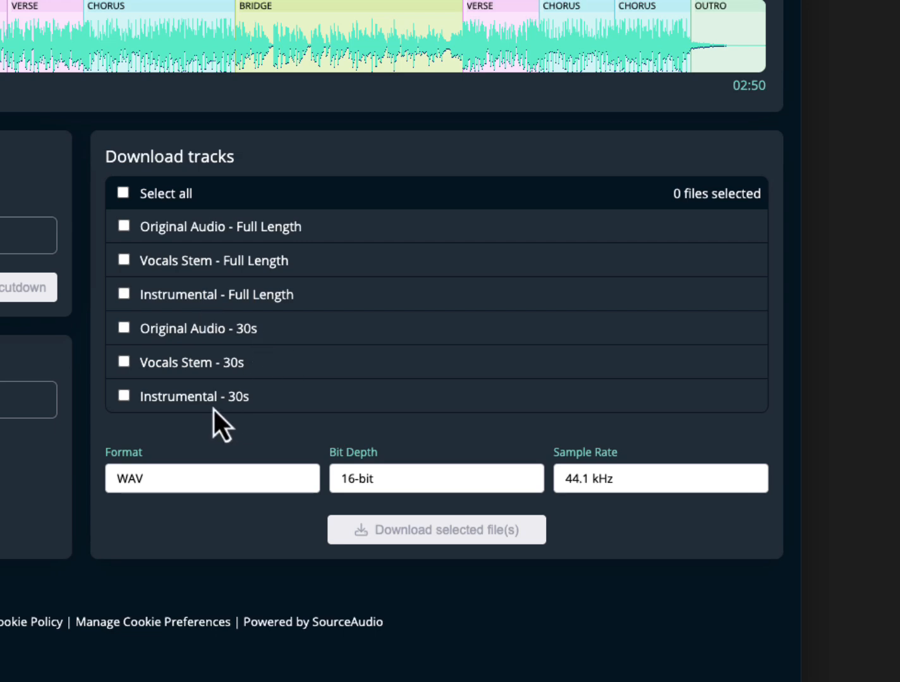
pyautogui.click(127, 400)
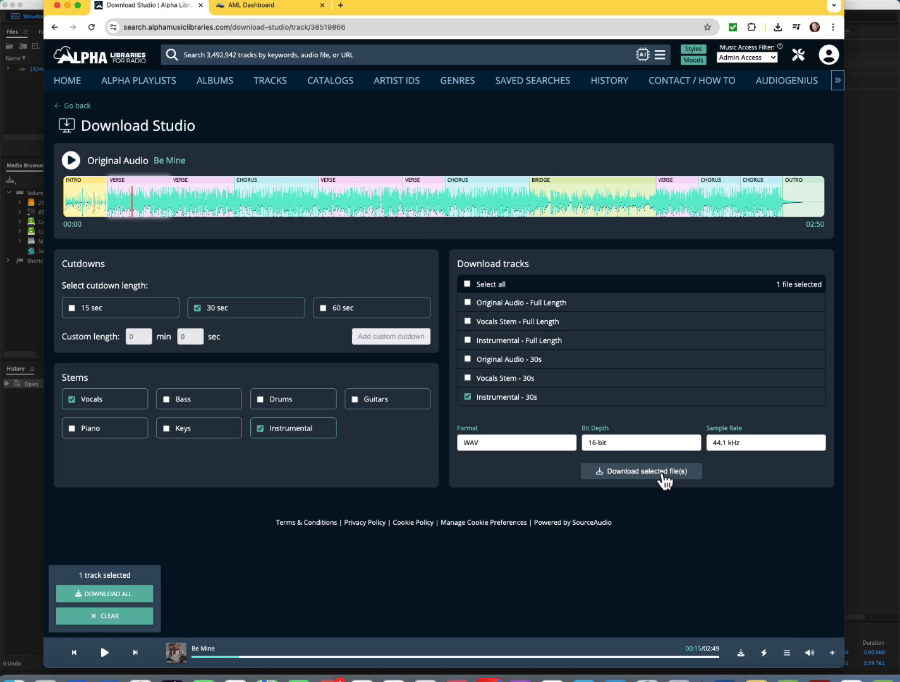
pyautogui.click(661, 472)
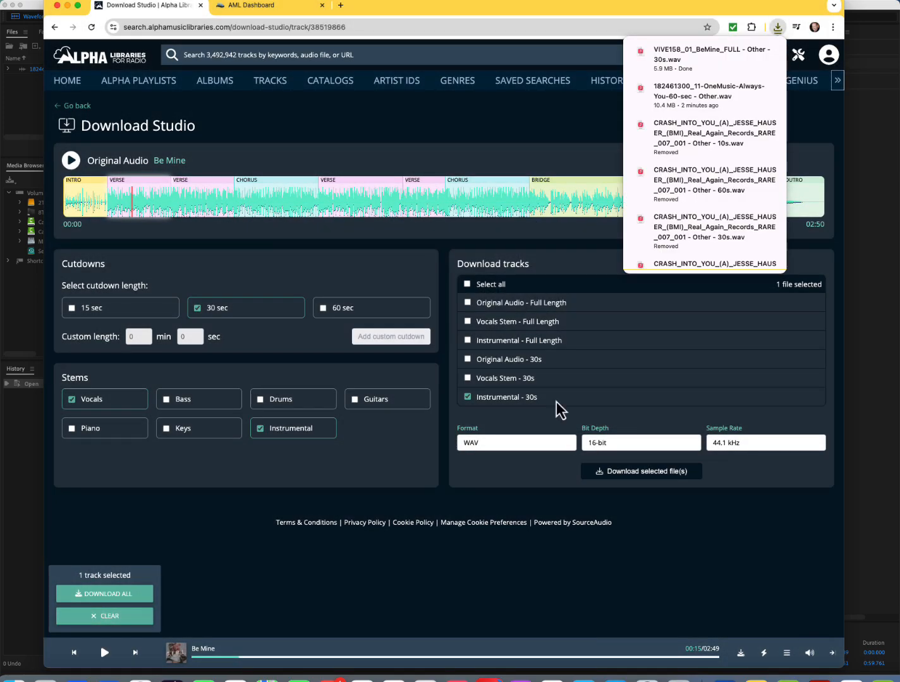
# Switch to Adobe Audition and open VIVE158_01_BeMine_FULL - Other - 30s.wav from the Download Studio Test folder
pyautogui.click(22, 309)
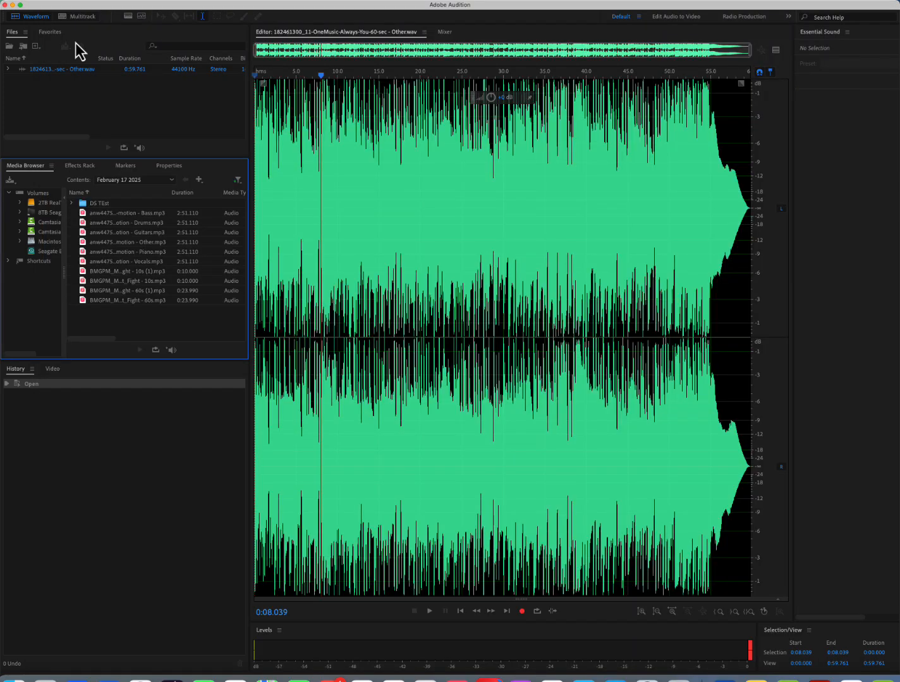
pyautogui.click(24, 3)
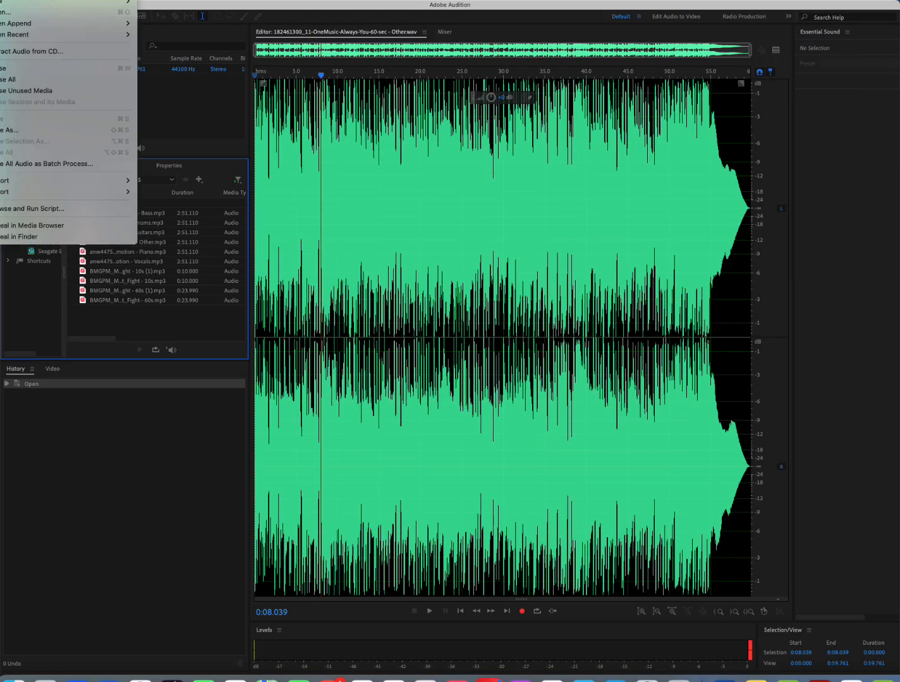
pyautogui.click(9, 13)
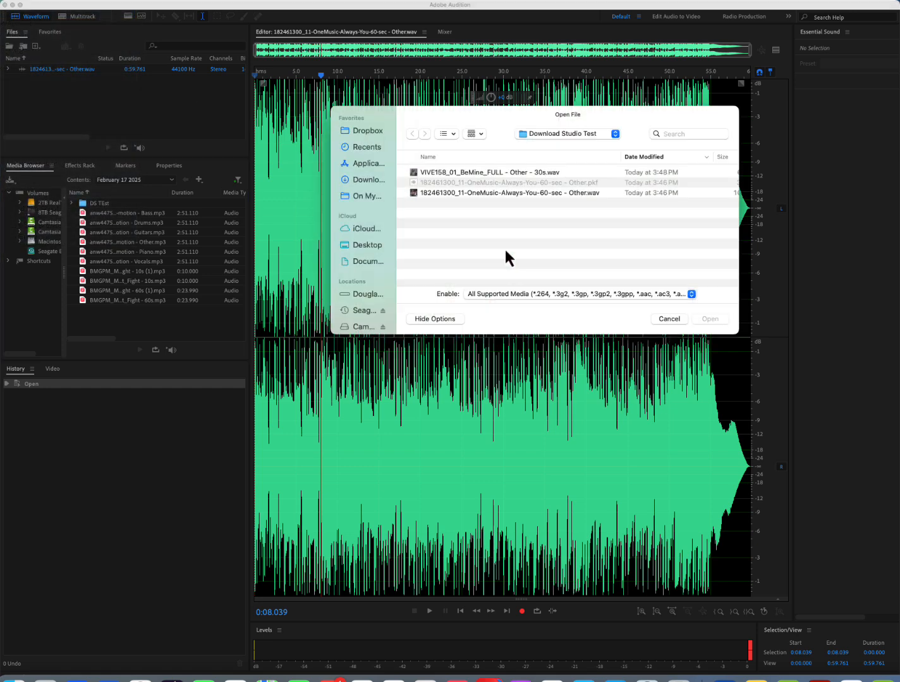
pyautogui.doubleClick(513, 173)
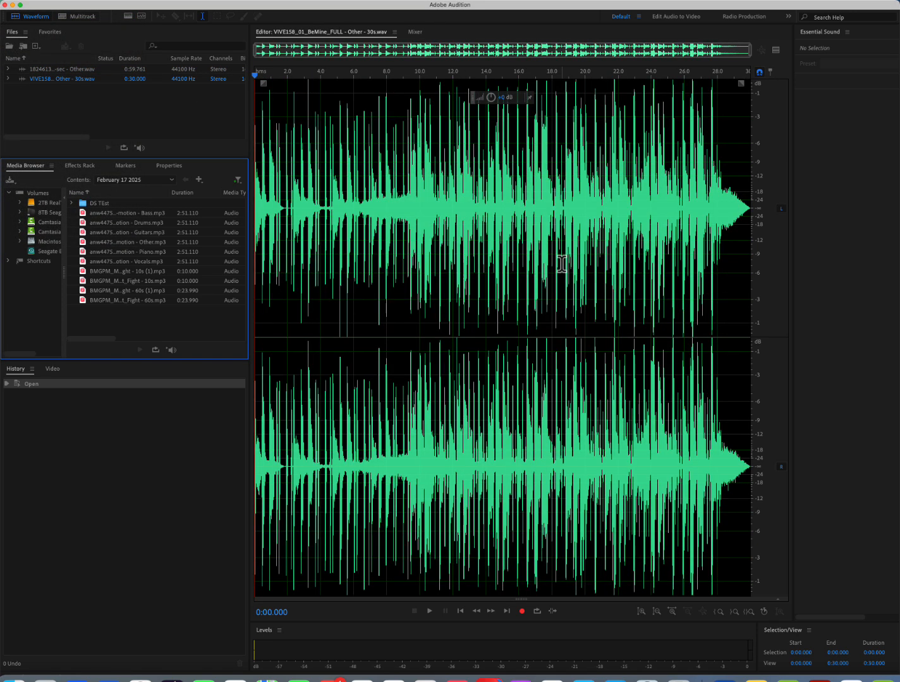
# Play the opening of the 30-second Be Mine instrumental, and its ending from about 26.8 seconds
pyautogui.press('space')
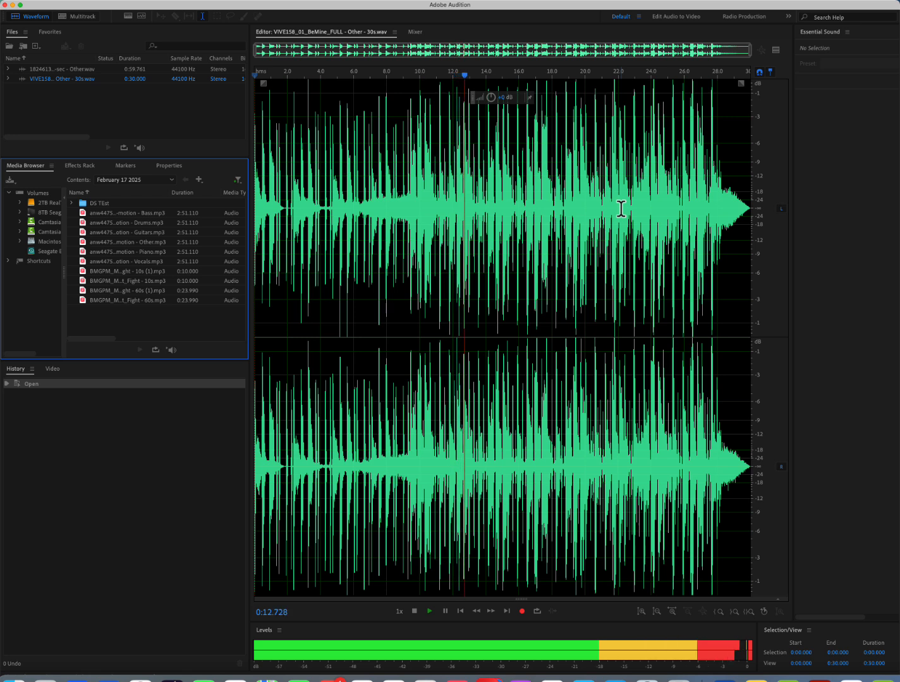
pyautogui.press('space')
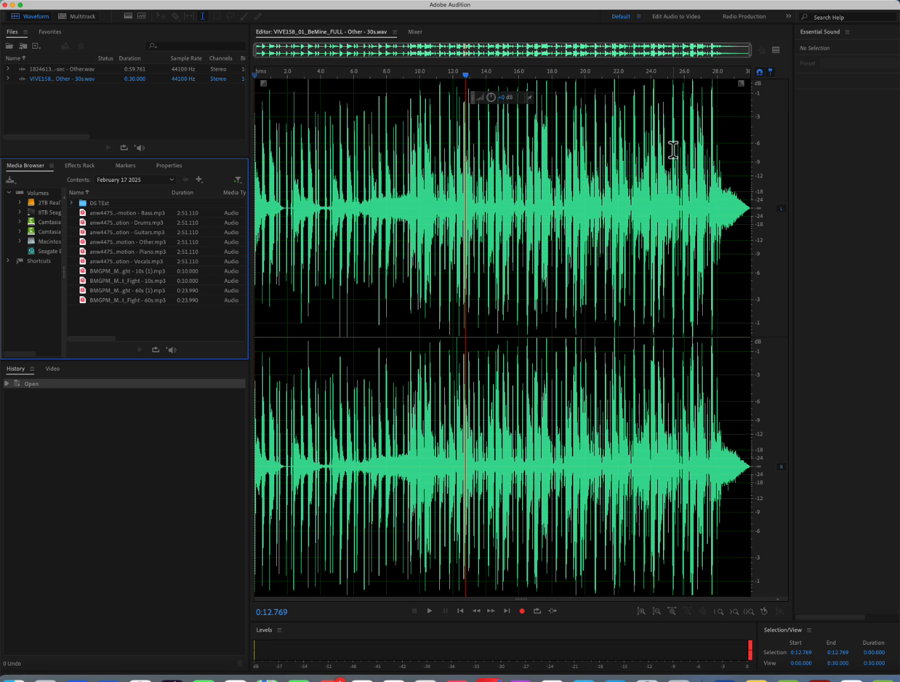
pyautogui.click(699, 79)
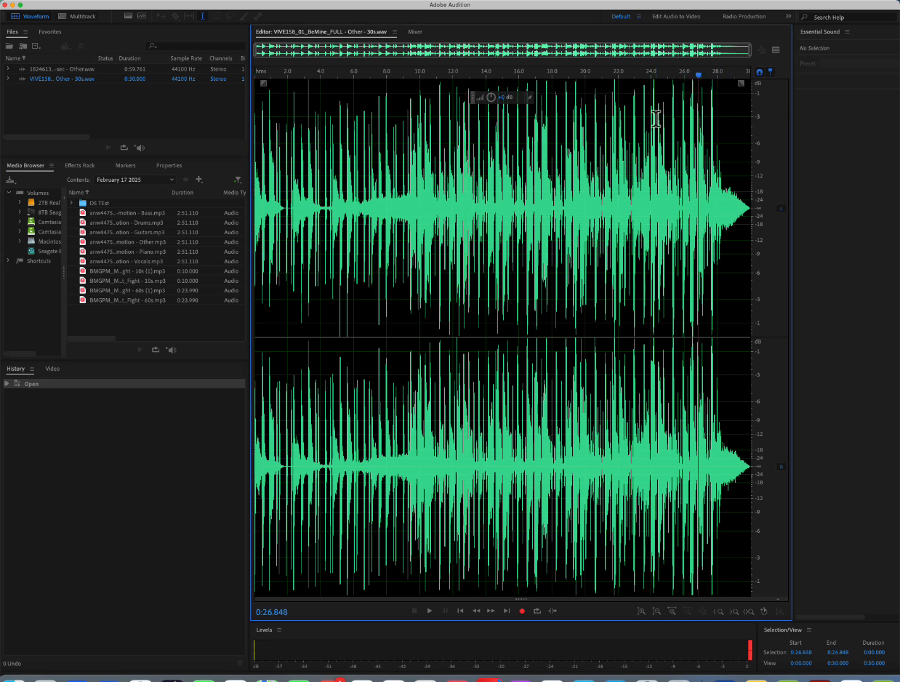
pyautogui.press('space')
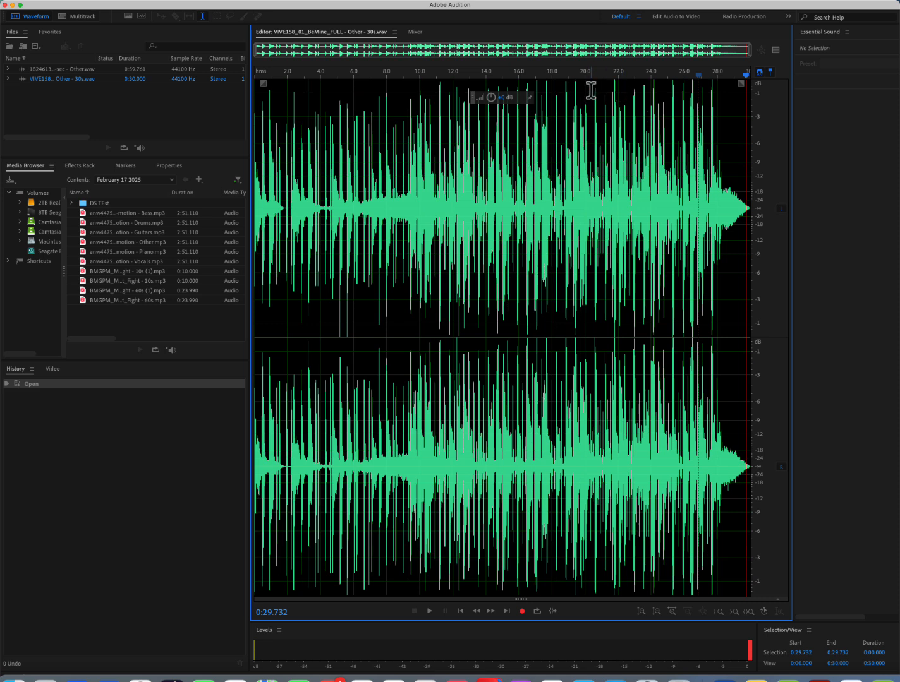
# Return to the 01 Download Studio Demo playlist in Google Chrome, play an early part of Crash Into You (a), and pause it
pyautogui.press('super+Tab')
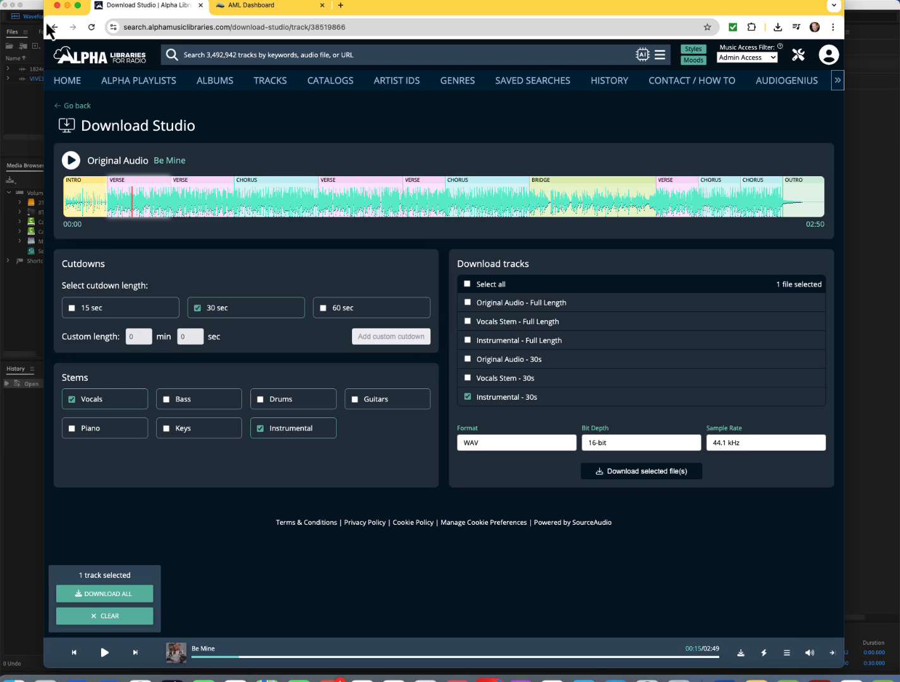
pyautogui.click(55, 28)
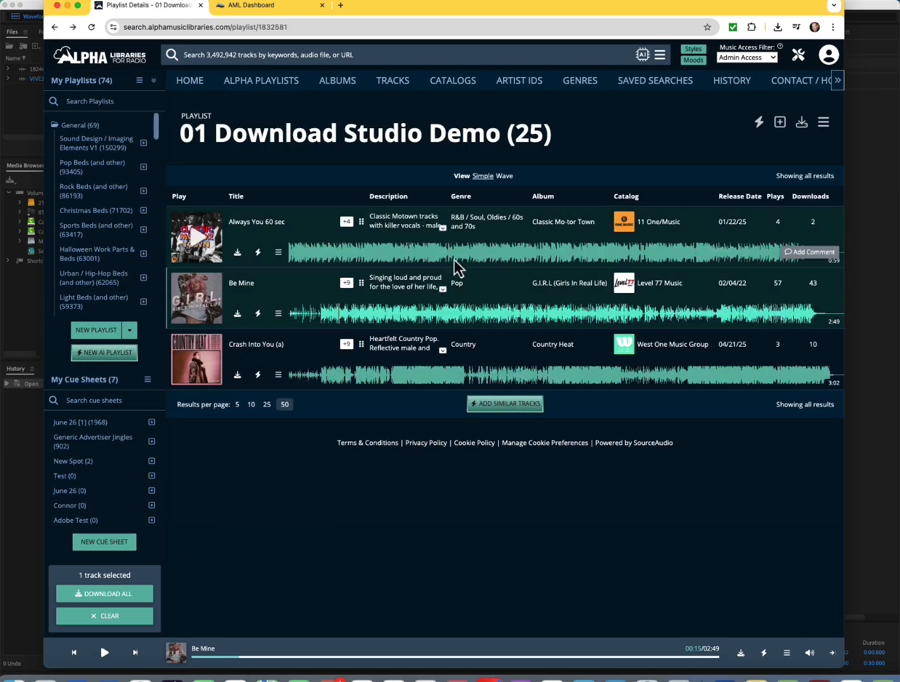
pyautogui.click(326, 376)
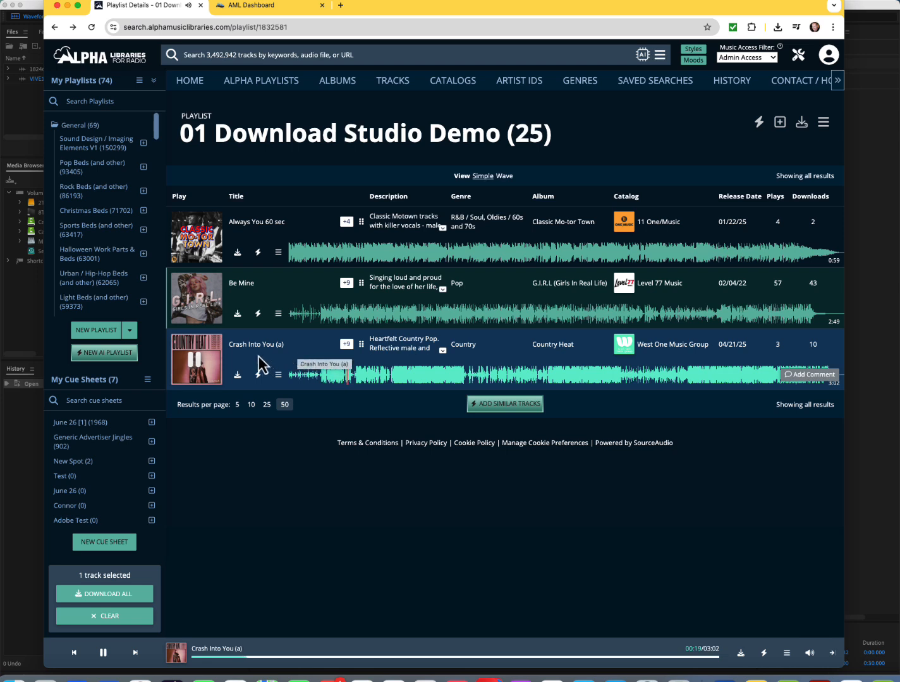
pyautogui.click(207, 370)
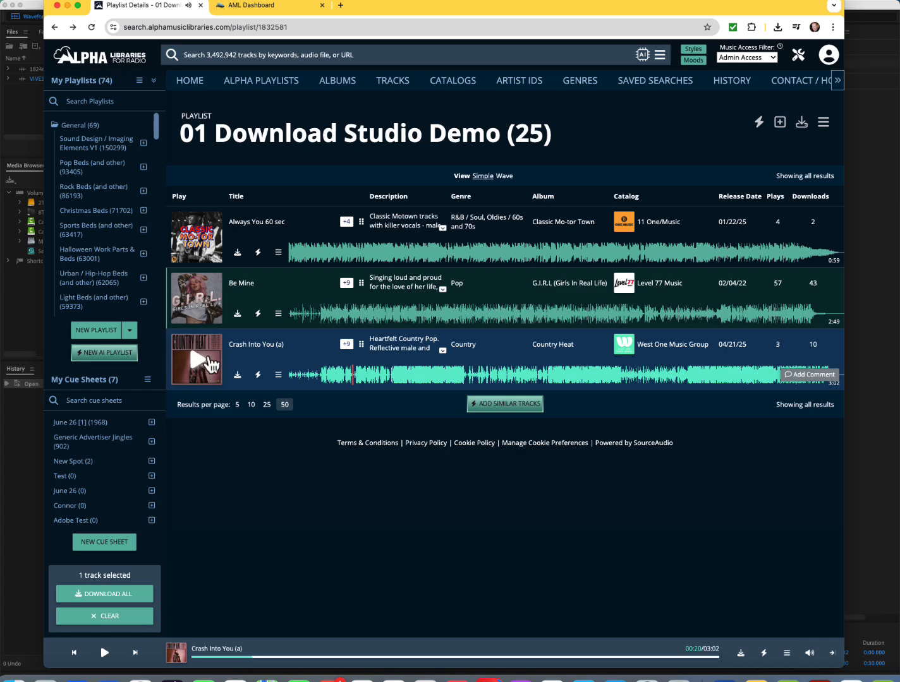
# Open Crash Into You (a) in the Download Studio and add a 30 sec cutdown and a custom 10 sec cutdown
pyautogui.click(239, 375)
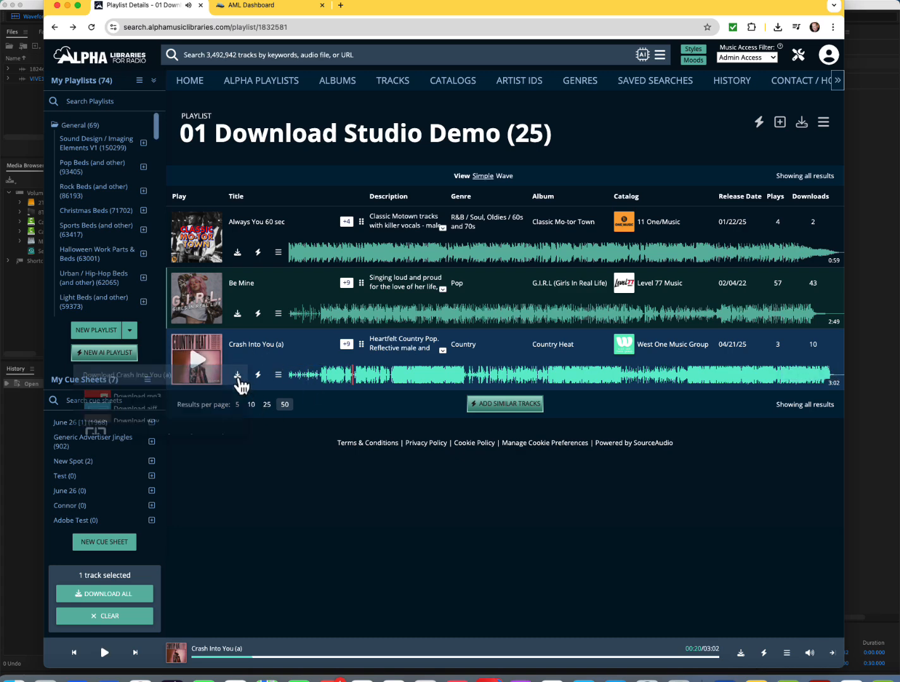
pyautogui.click(215, 495)
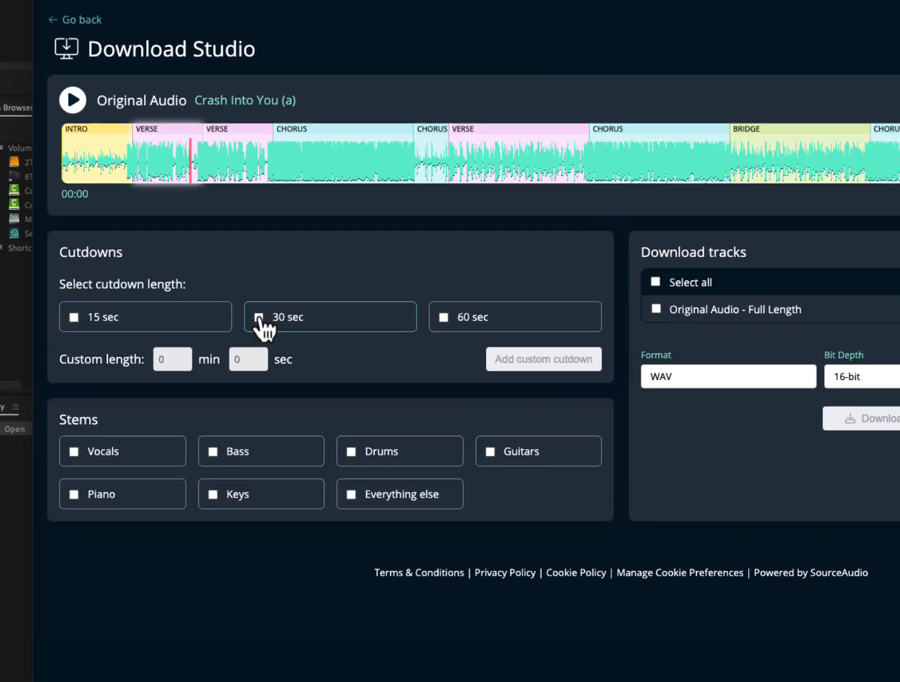
pyautogui.click(203, 309)
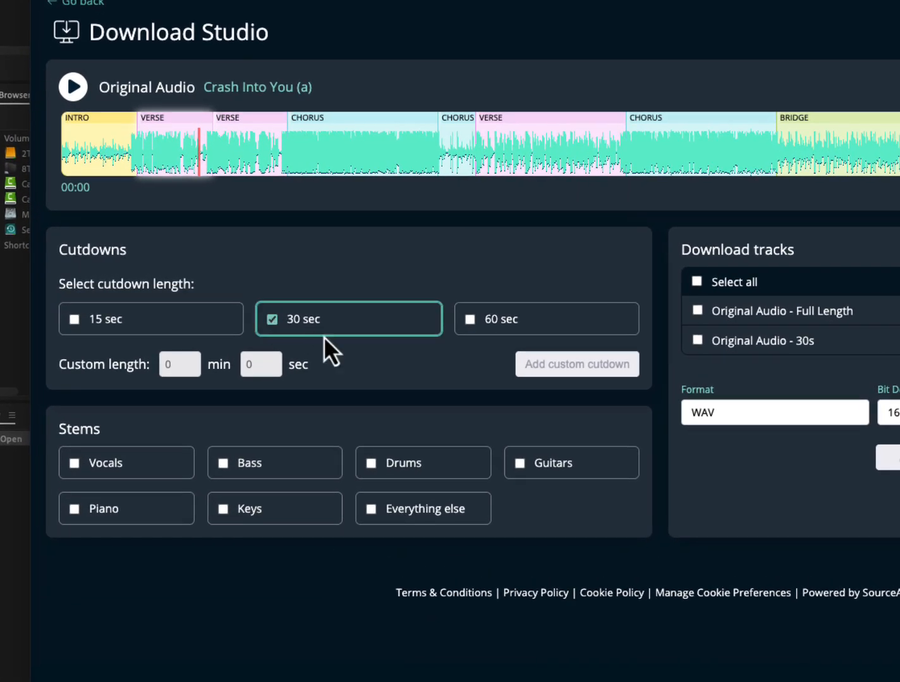
pyautogui.click(254, 365)
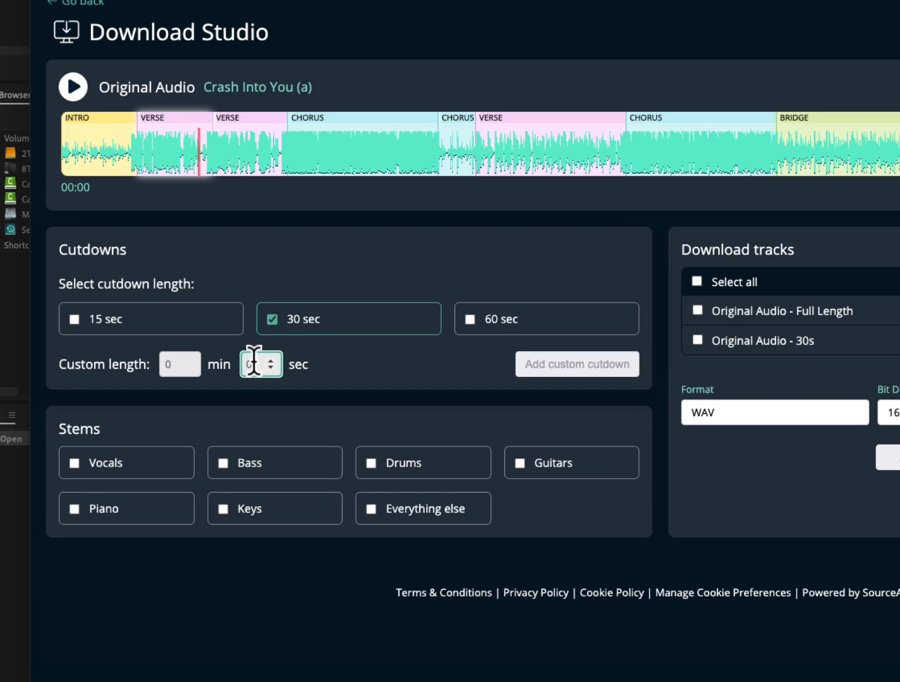
pyautogui.write('10')
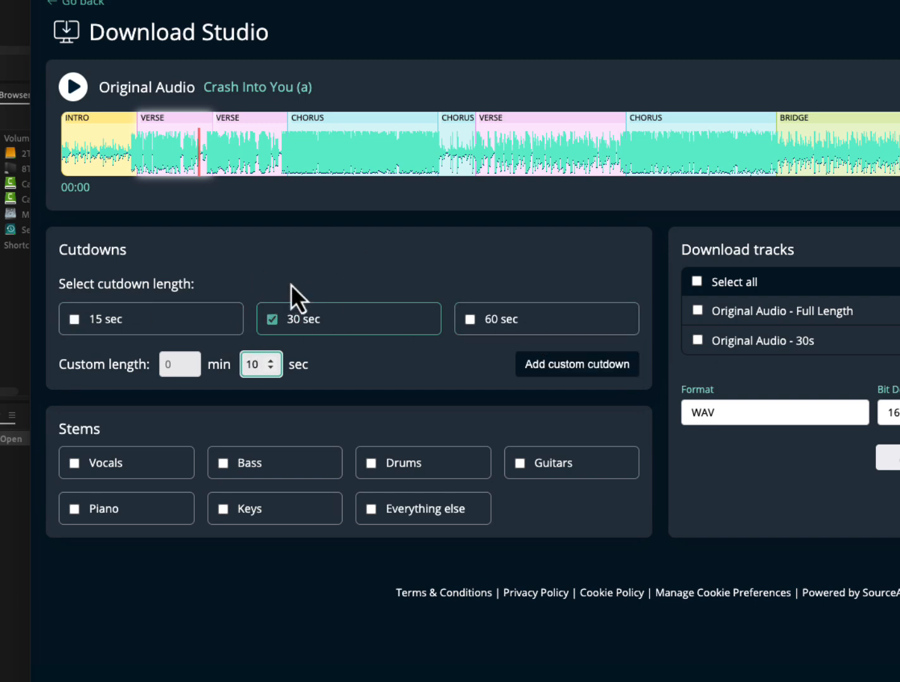
pyautogui.click(577, 370)
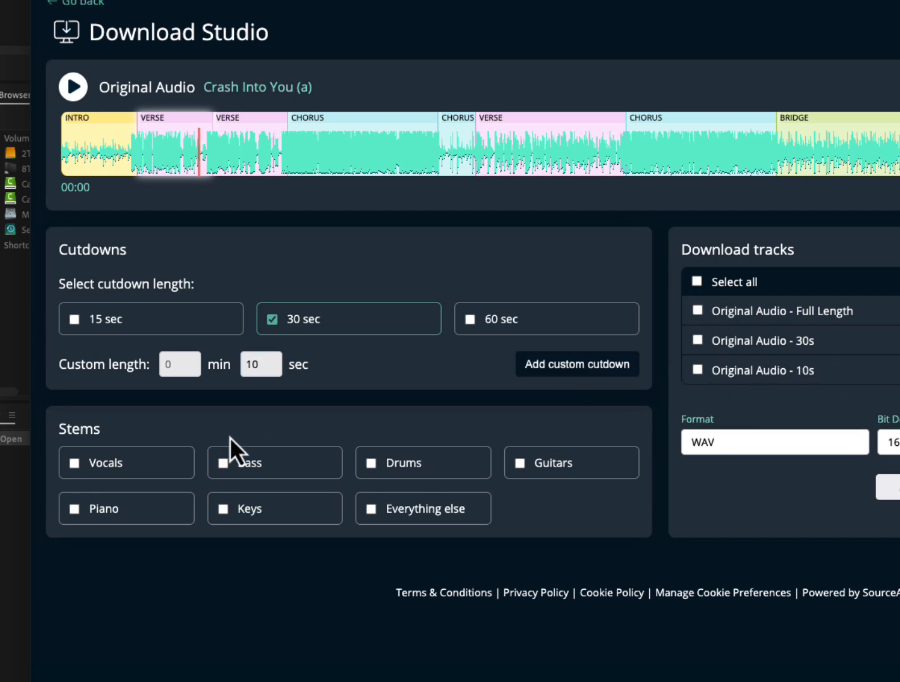
# Add the Vocals, Keys, Piano, and Instrumental Minus Piano and Keys stems for Crash Into You (a)
pyautogui.click(75, 463)
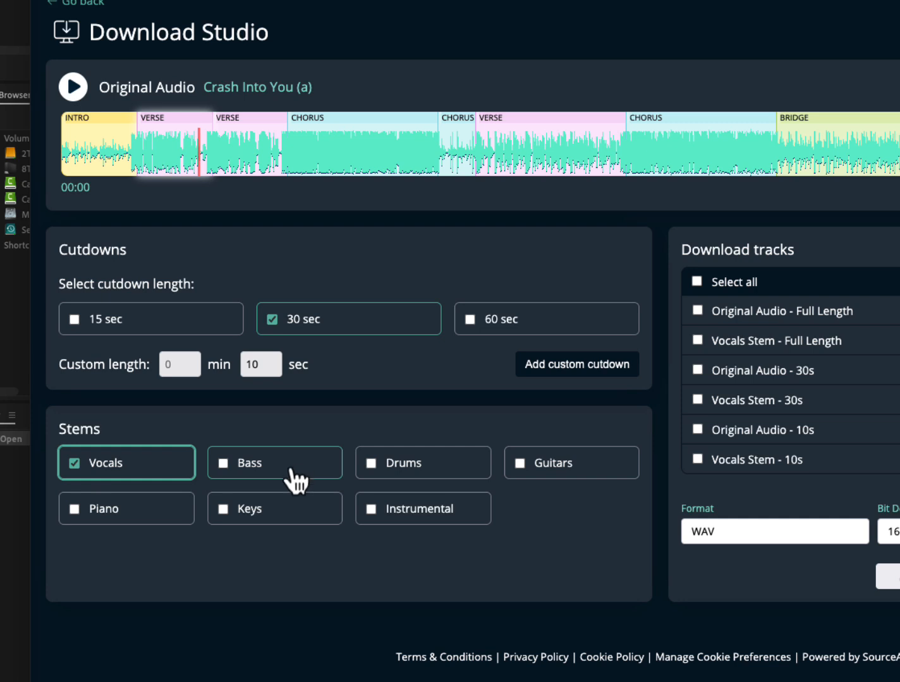
pyautogui.click(225, 511)
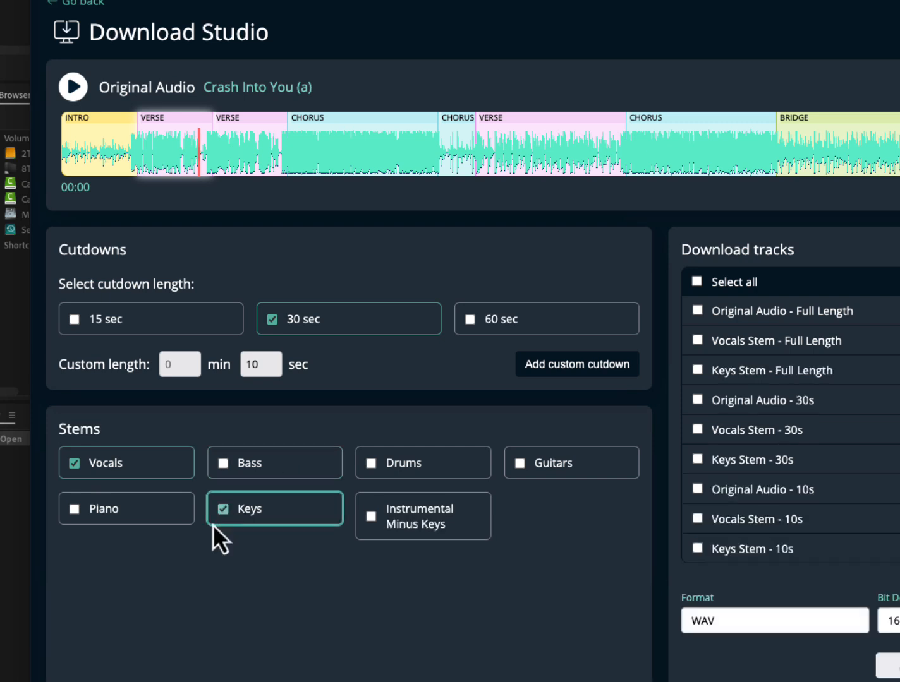
pyautogui.click(101, 512)
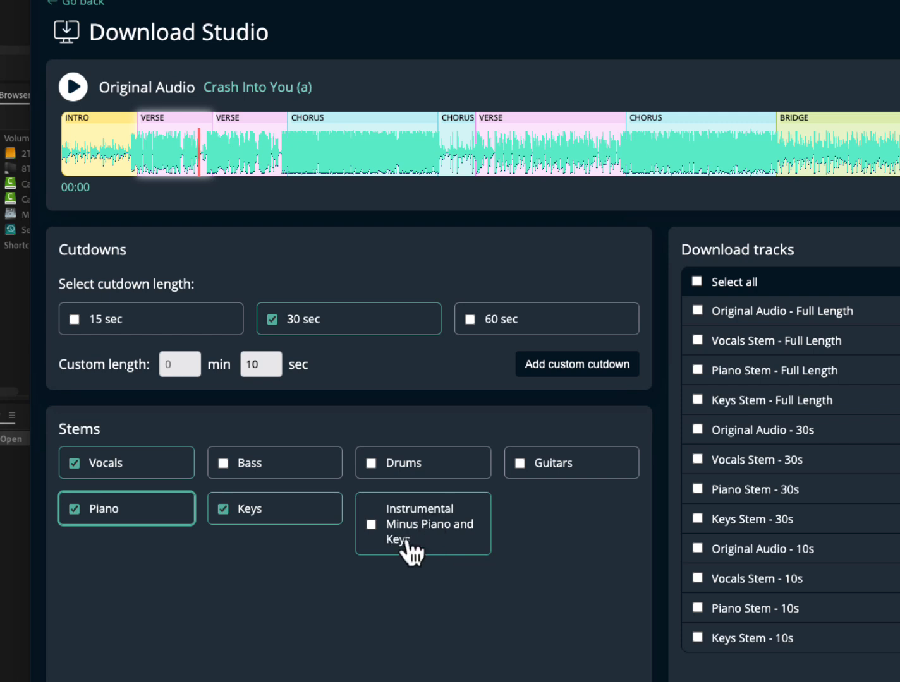
pyautogui.click(375, 527)
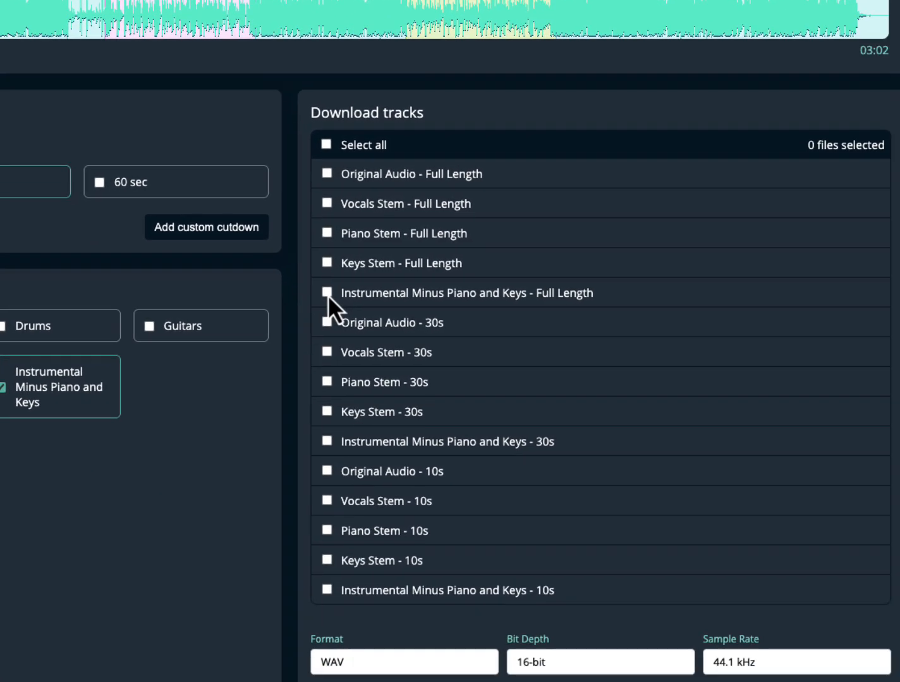
# Download the full-length, 30s and 10s versions of Instrumental Minus Piano and Keys as 16-bit, 44.1 kHz WAV files into the Download Studio Test folder
pyautogui.click(698, 431)
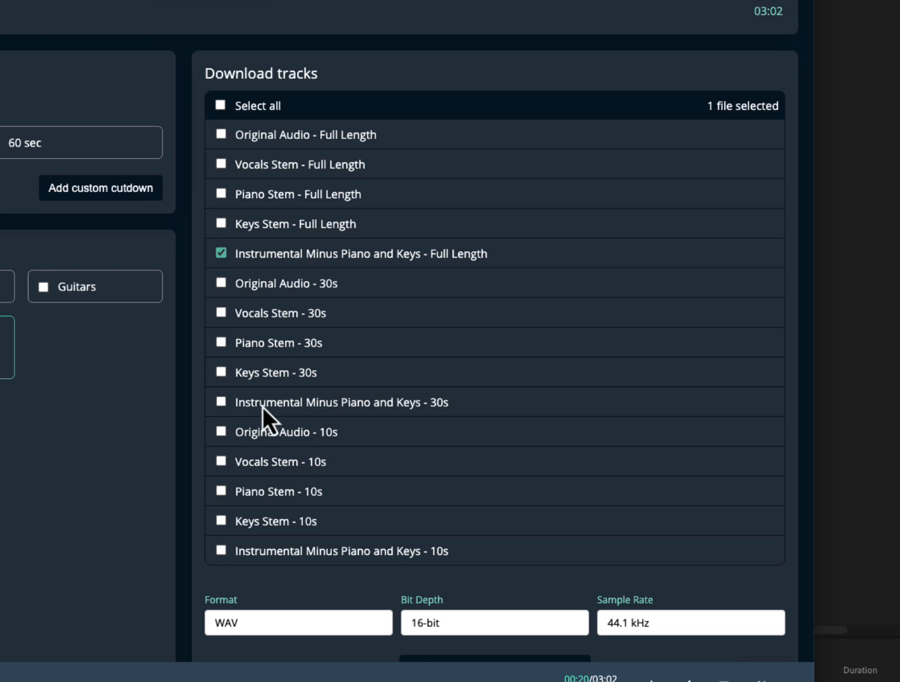
pyautogui.click(221, 402)
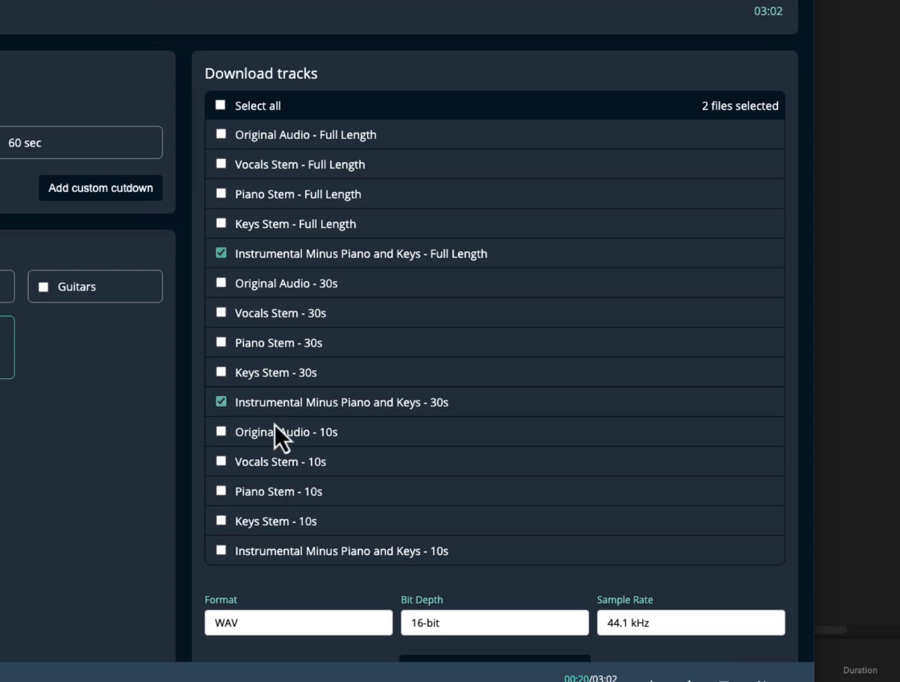
pyautogui.click(221, 552)
pyautogui.scroll(-3, 709, 633)
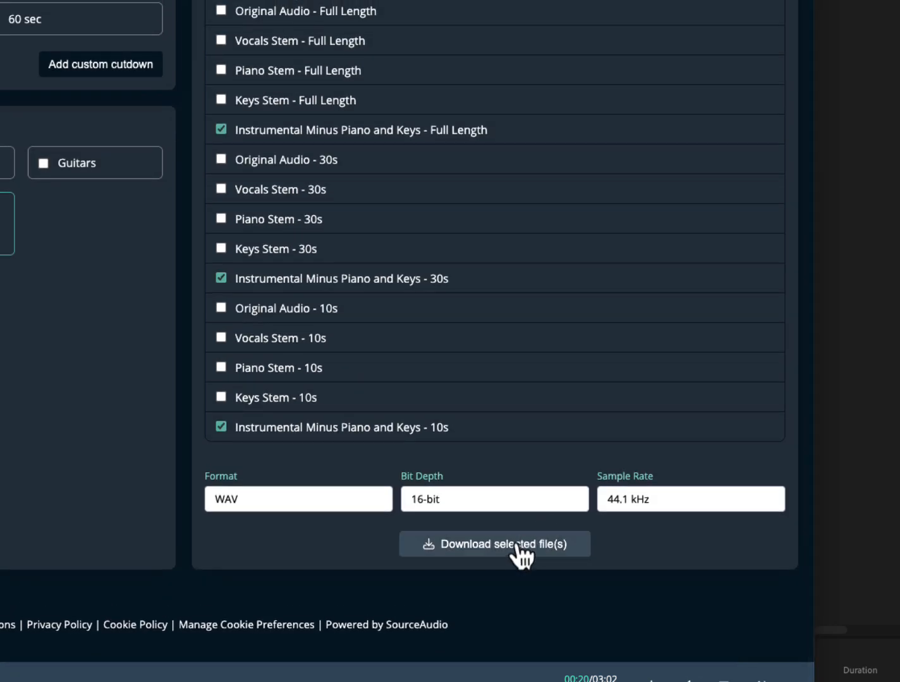
pyautogui.click(517, 547)
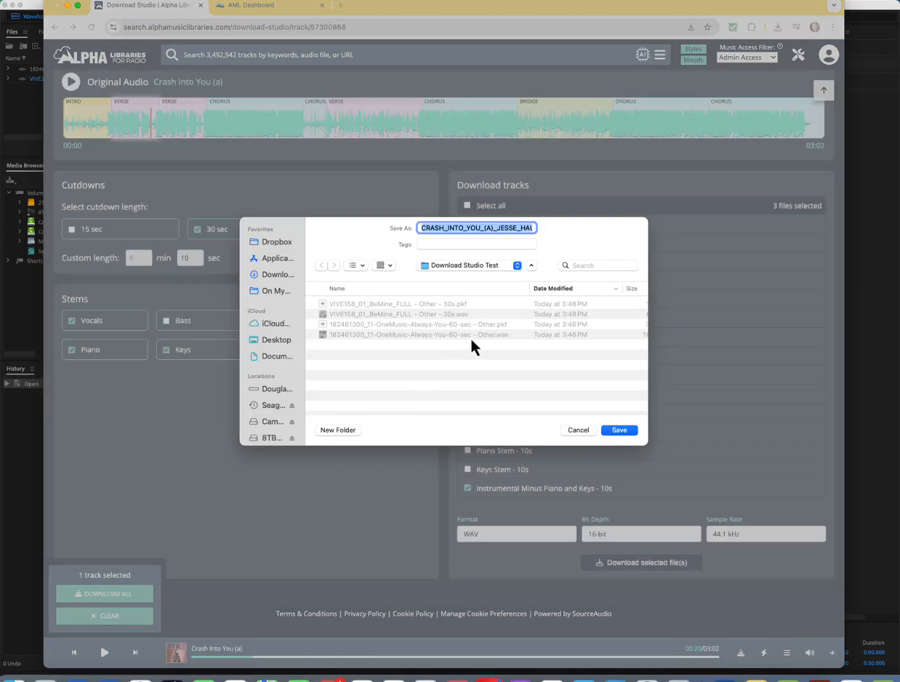
pyautogui.click(619, 430)
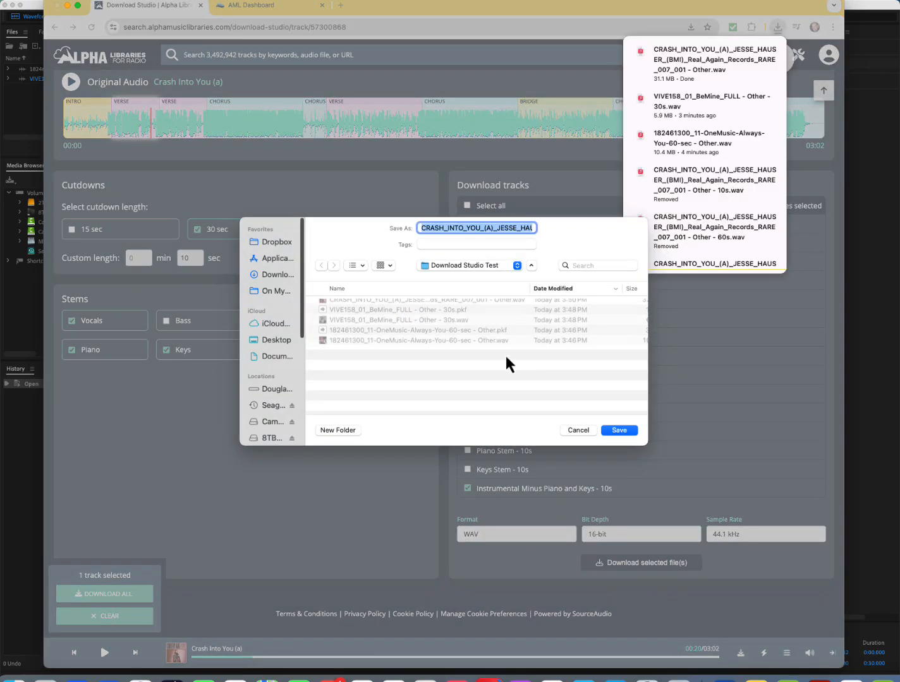
pyautogui.click(620, 433)
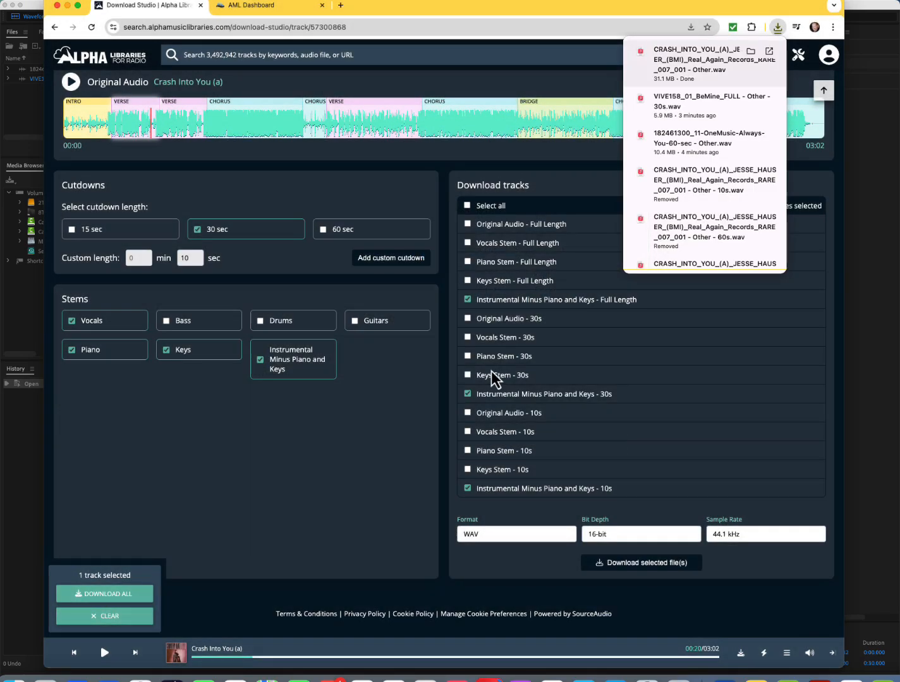
pyautogui.click(620, 432)
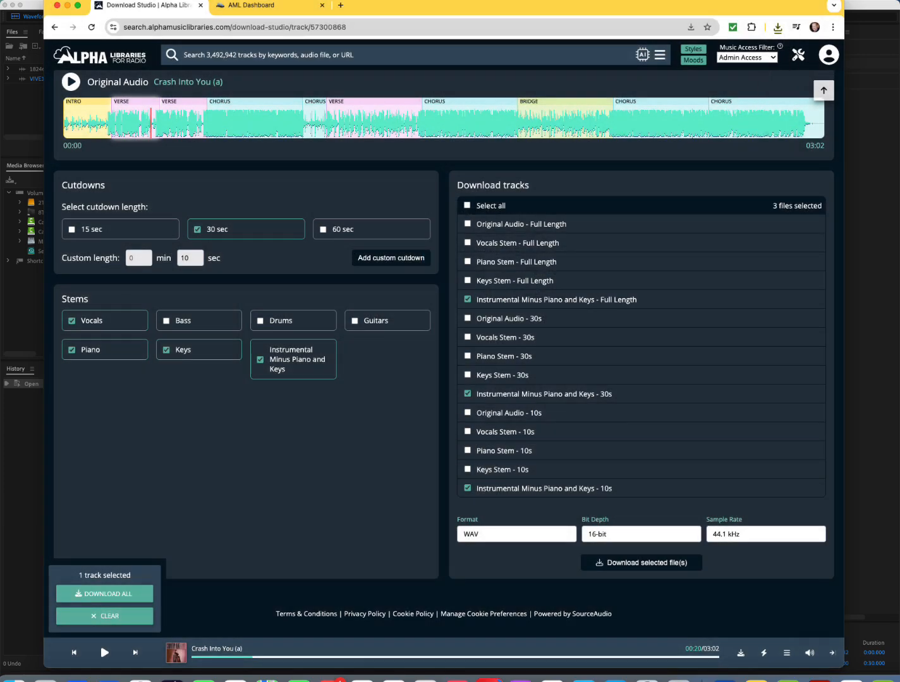
# Switch to Adobe Audition, open the full-length Crash Into You instrumental WAV from the Download Studio Test folder, and play its first 17 seconds
pyautogui.click(13, 479)
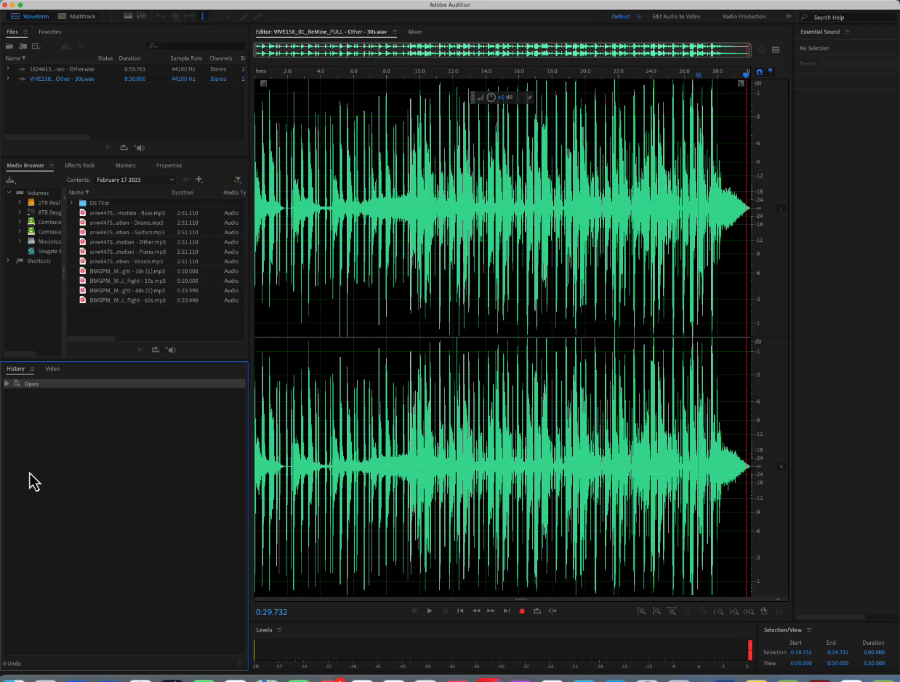
pyautogui.click(3, 3)
pyautogui.click(25, 17)
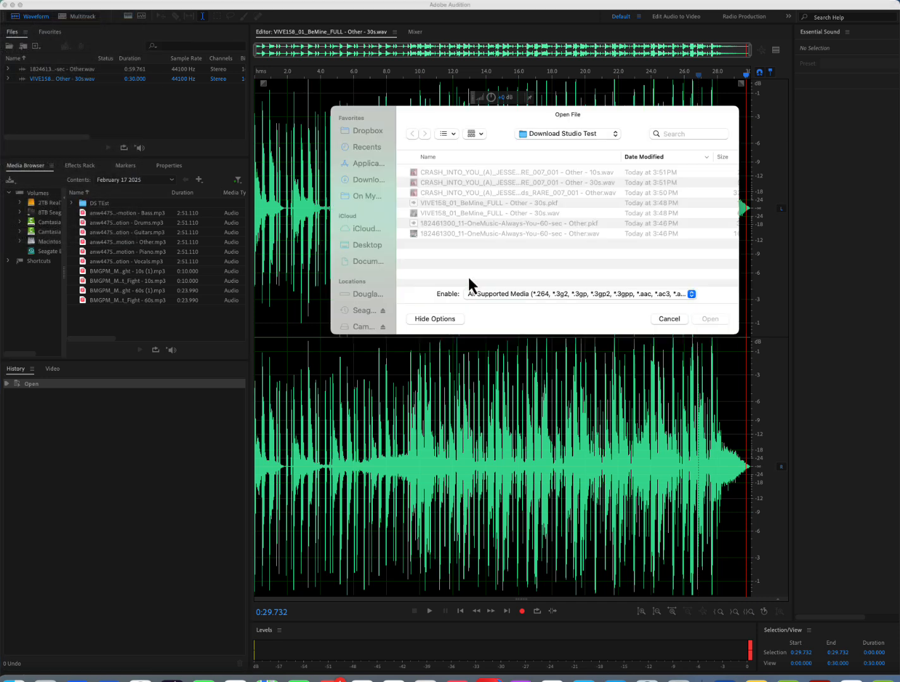
pyautogui.doubleClick(547, 193)
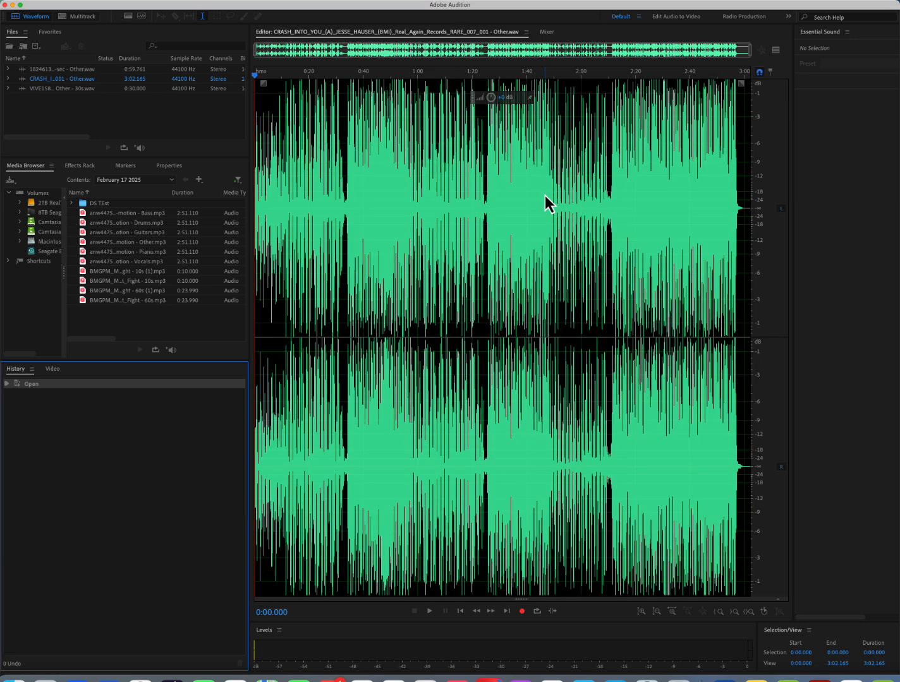
pyautogui.press('space')
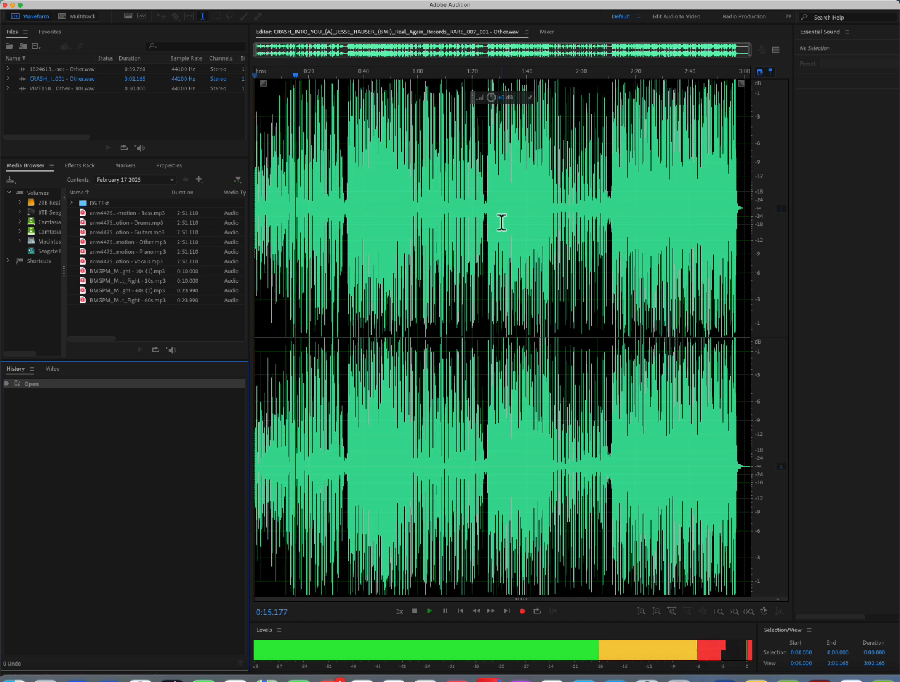
pyautogui.press('space')
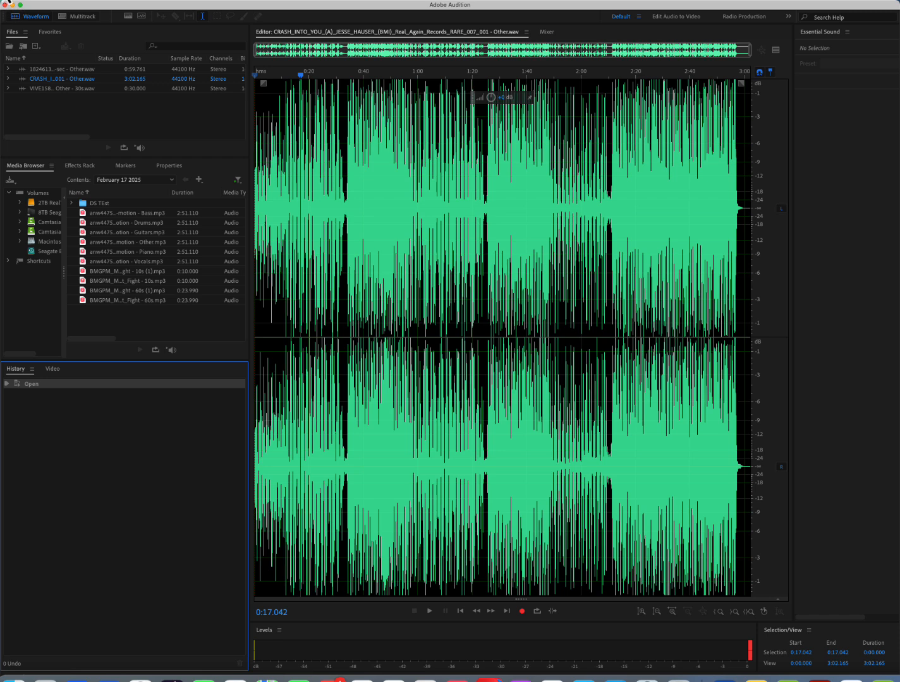
# Open the 30-second Crash Into You instrumental WAV and play its opening, and its ending from about 26.8 seconds
pyautogui.click(2, 1)
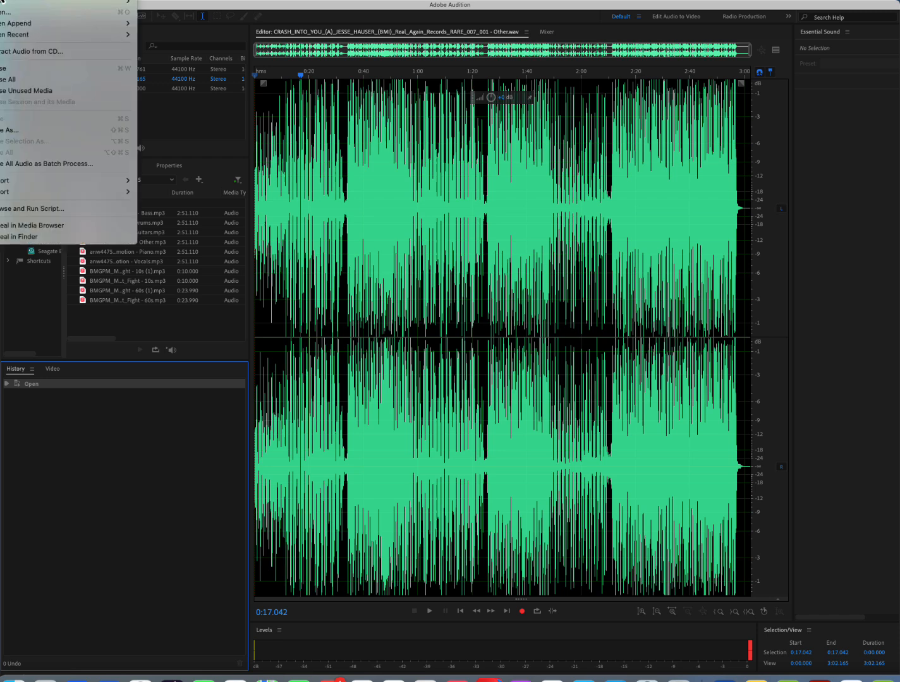
pyautogui.click(8, 13)
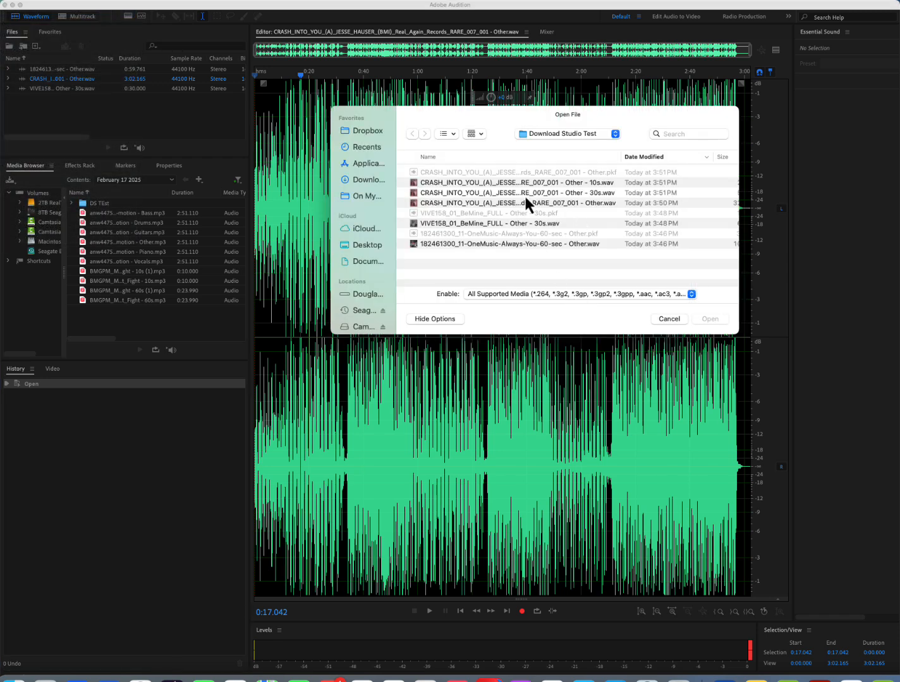
pyautogui.doubleClick(524, 196)
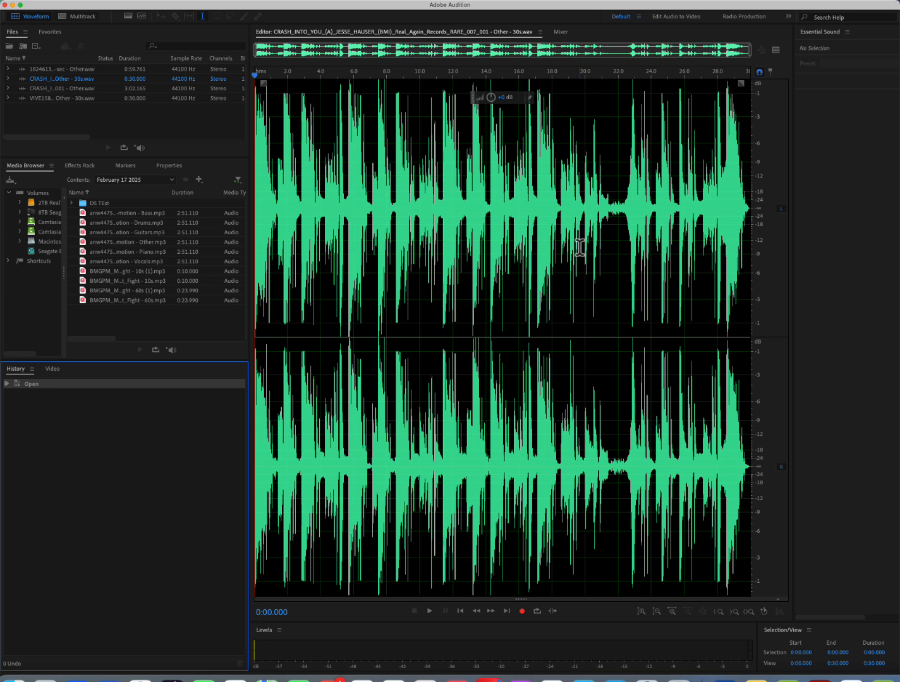
pyautogui.press('space')
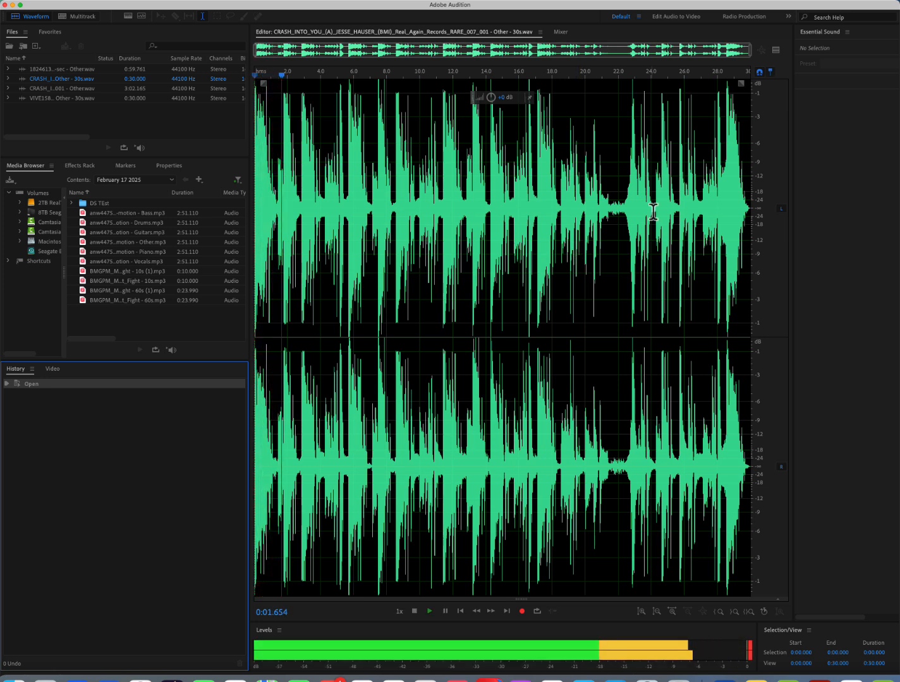
pyautogui.click(697, 83)
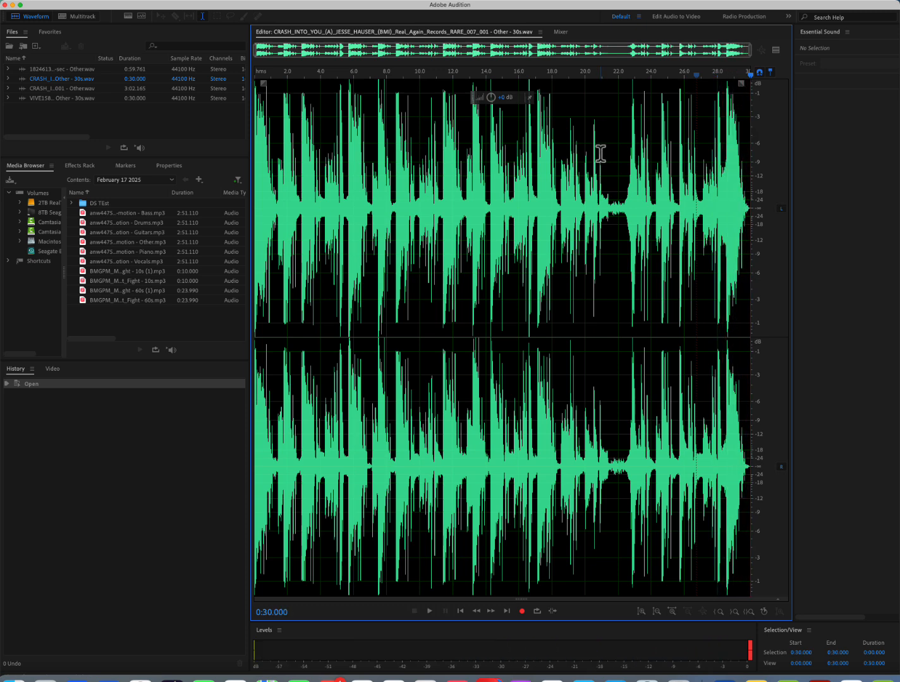
# Open the 10-second Crash Into You instrumental WAV and play it from start to end
pyautogui.click(1, 1)
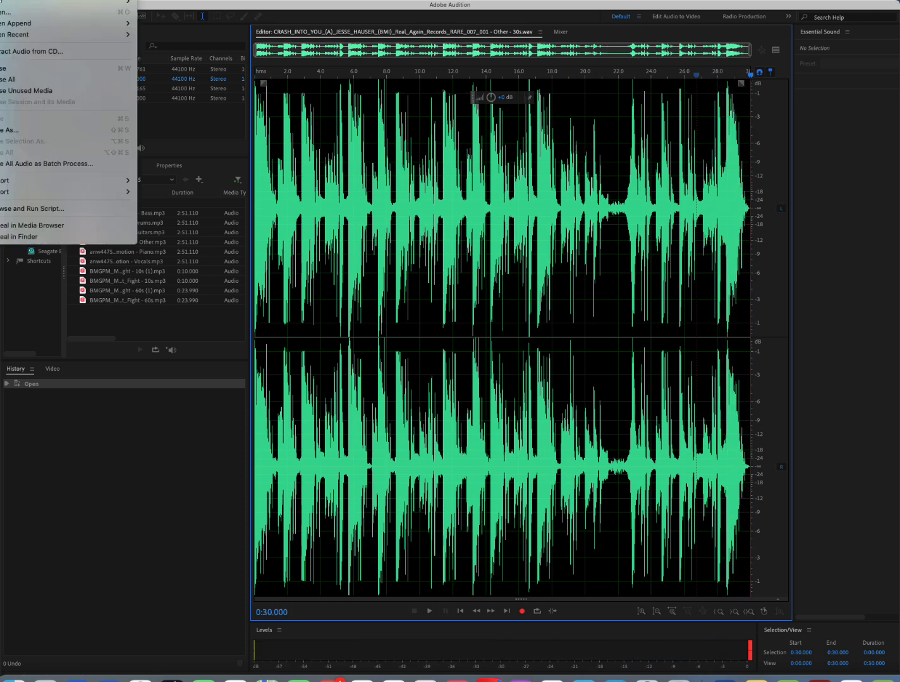
pyautogui.click(11, 13)
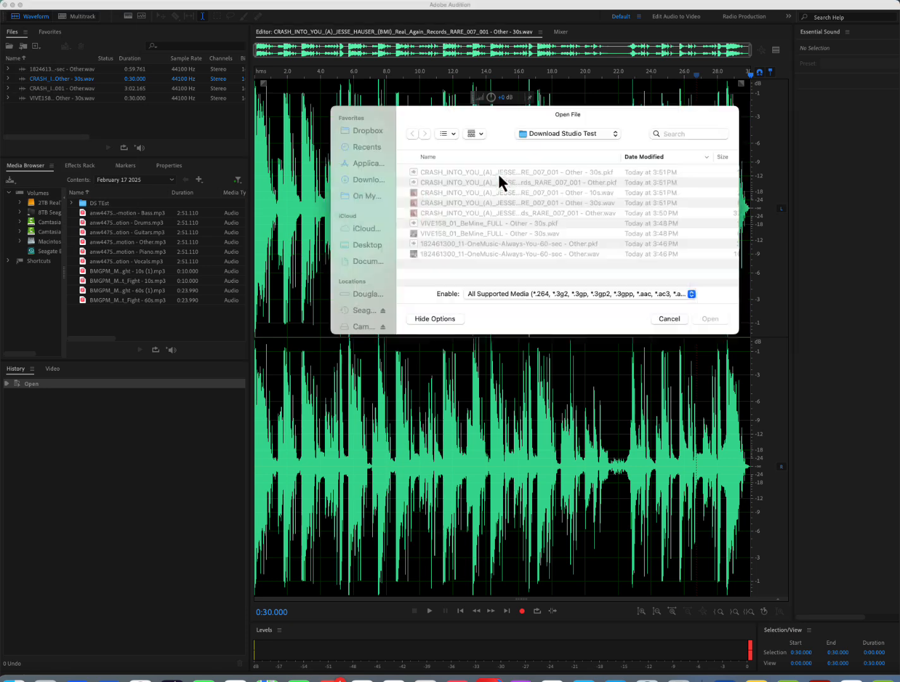
pyautogui.doubleClick(525, 194)
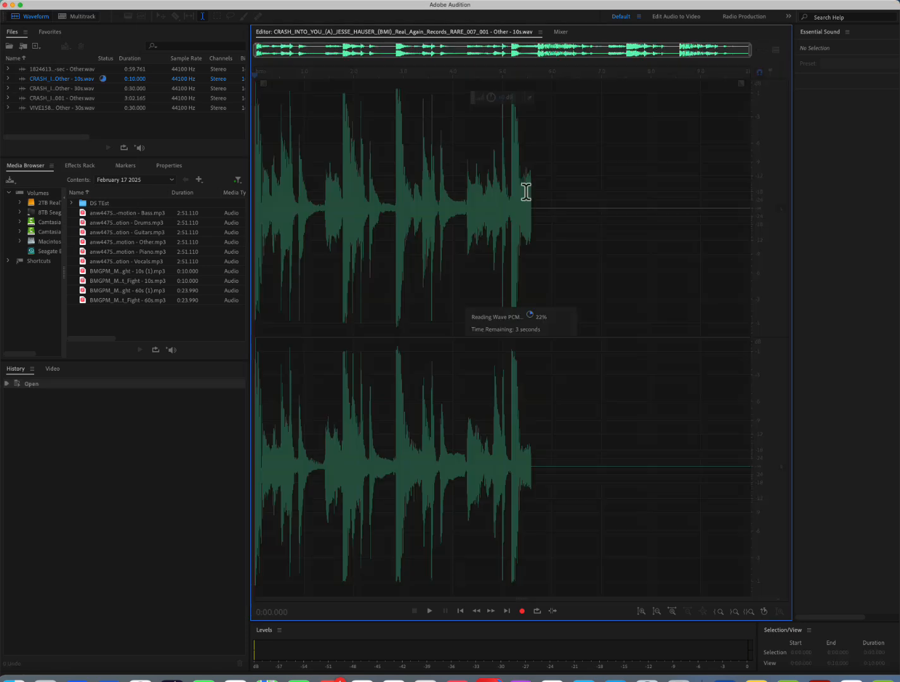
pyautogui.press('space')
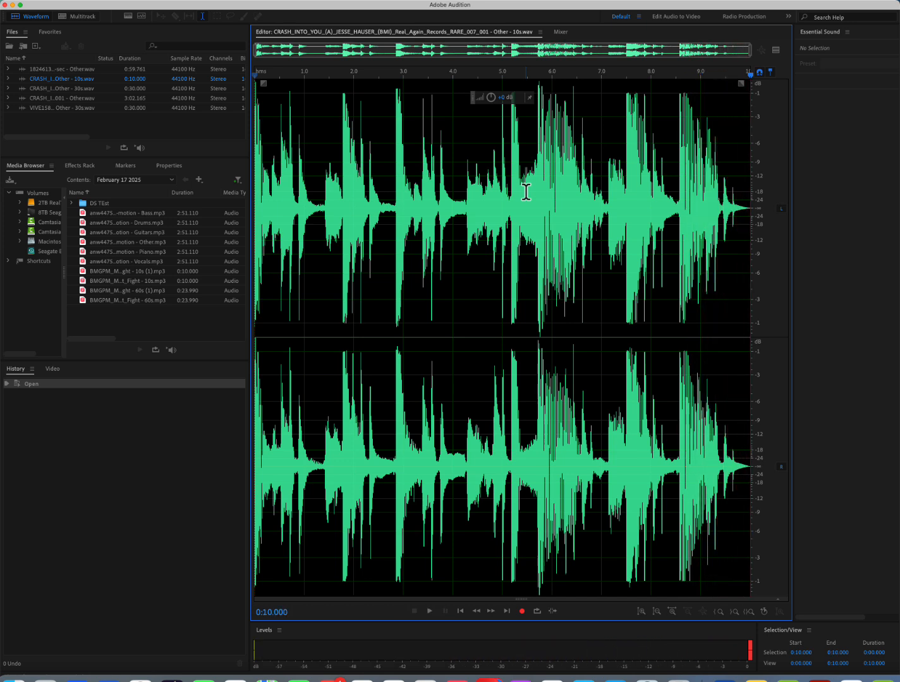
# Switch back to Google Chrome
pyautogui.press('super+Tab')
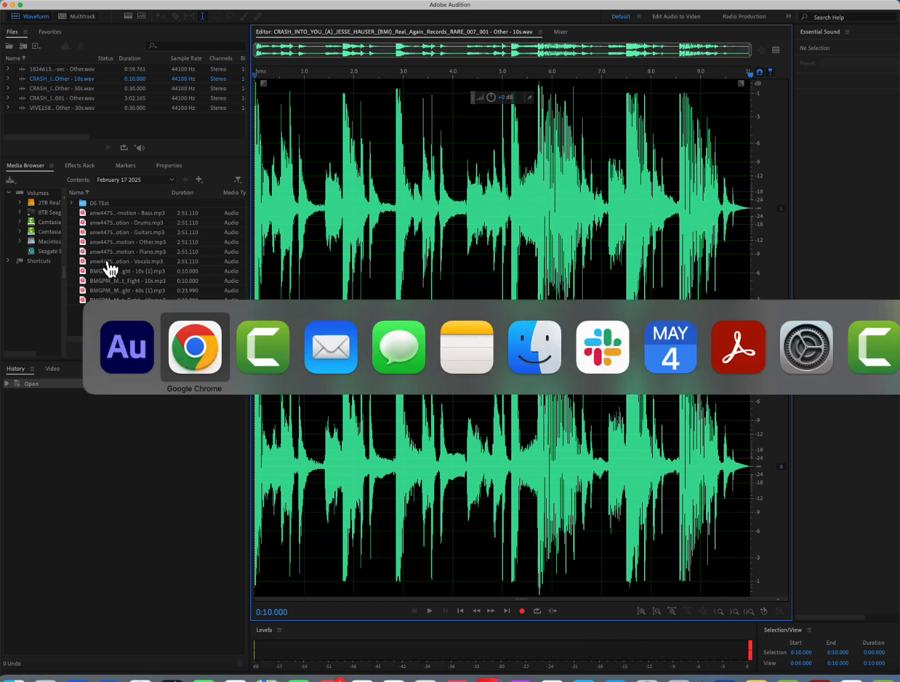